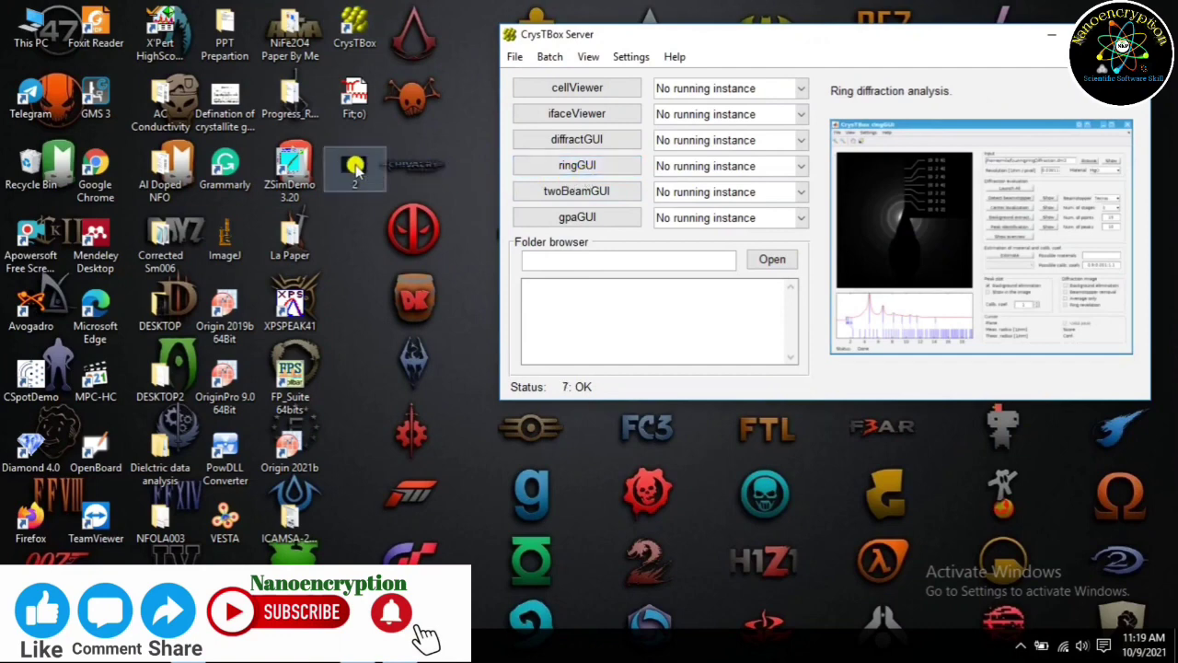
Launch ringGUI and load the diffraction image 2.jpg from the Desktop as the input, showing all file types.
left_click(574, 166)
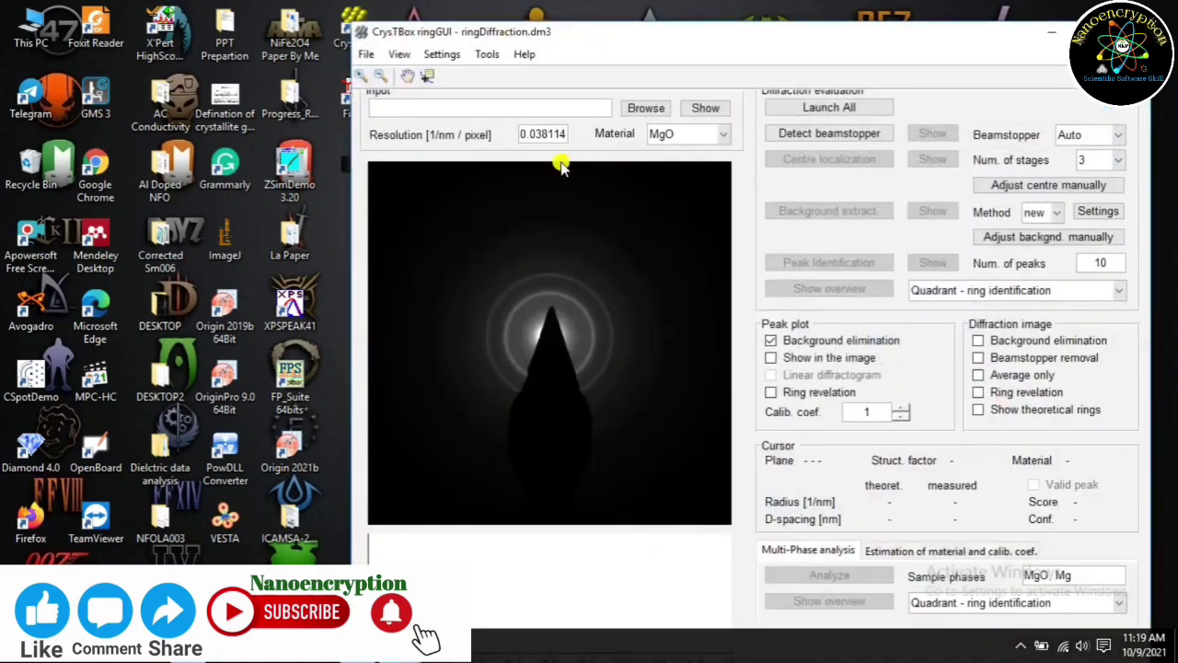
left_click_drag(599, 31, 343, 19)
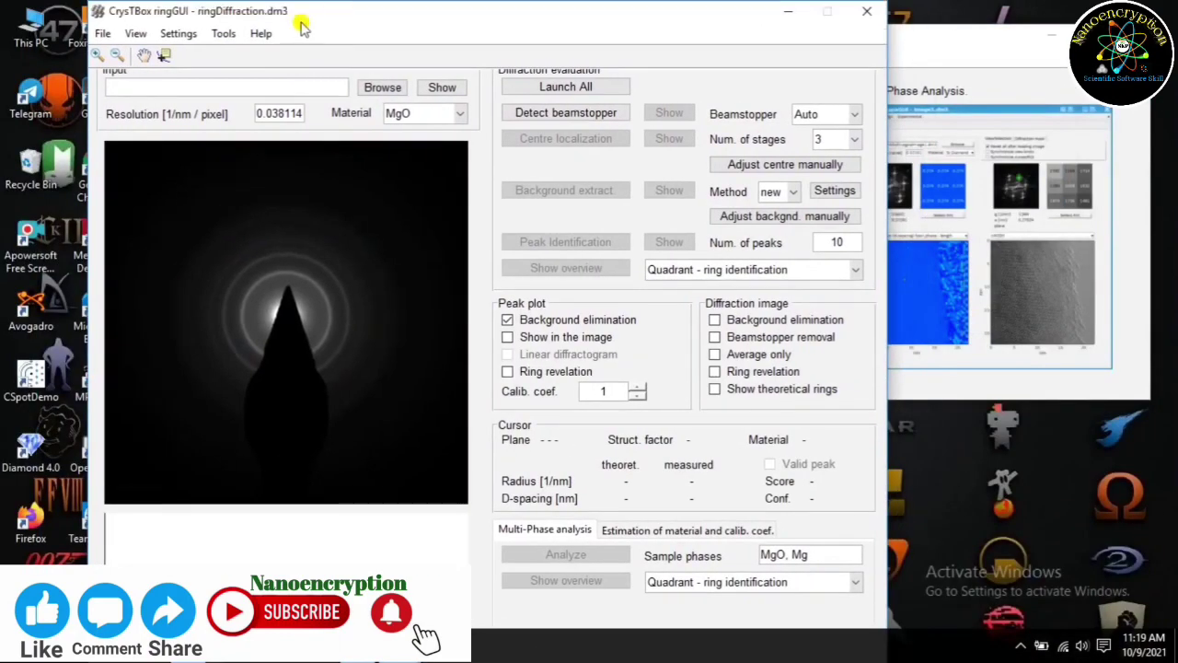
left_click(373, 92)
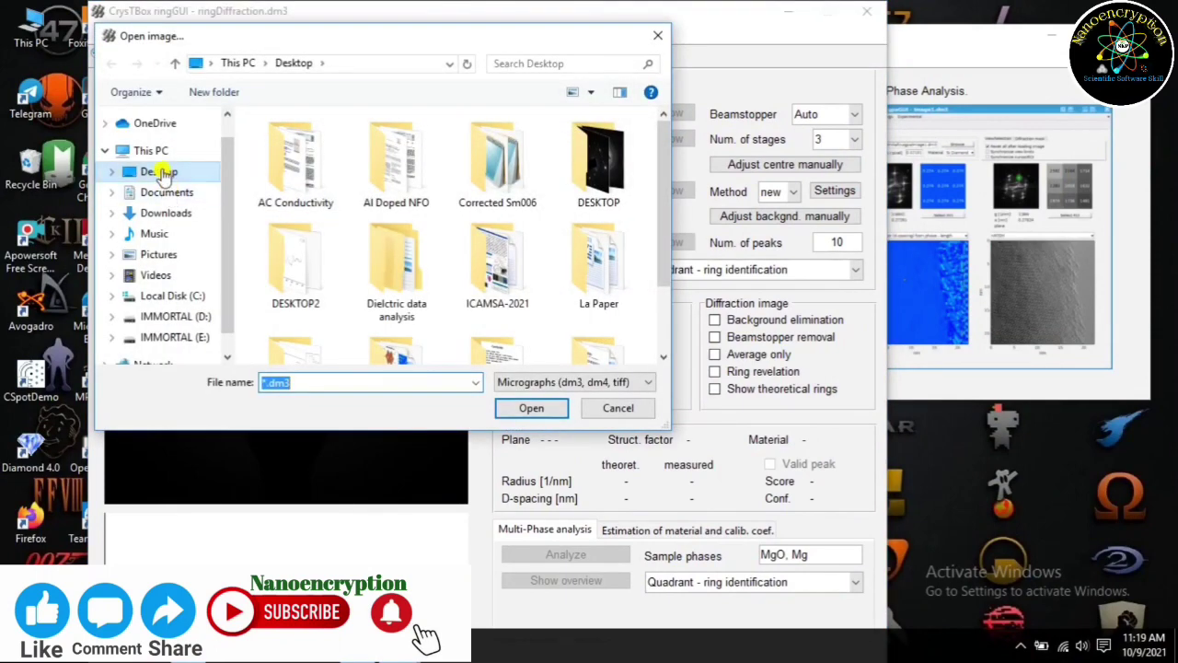
left_click(163, 175)
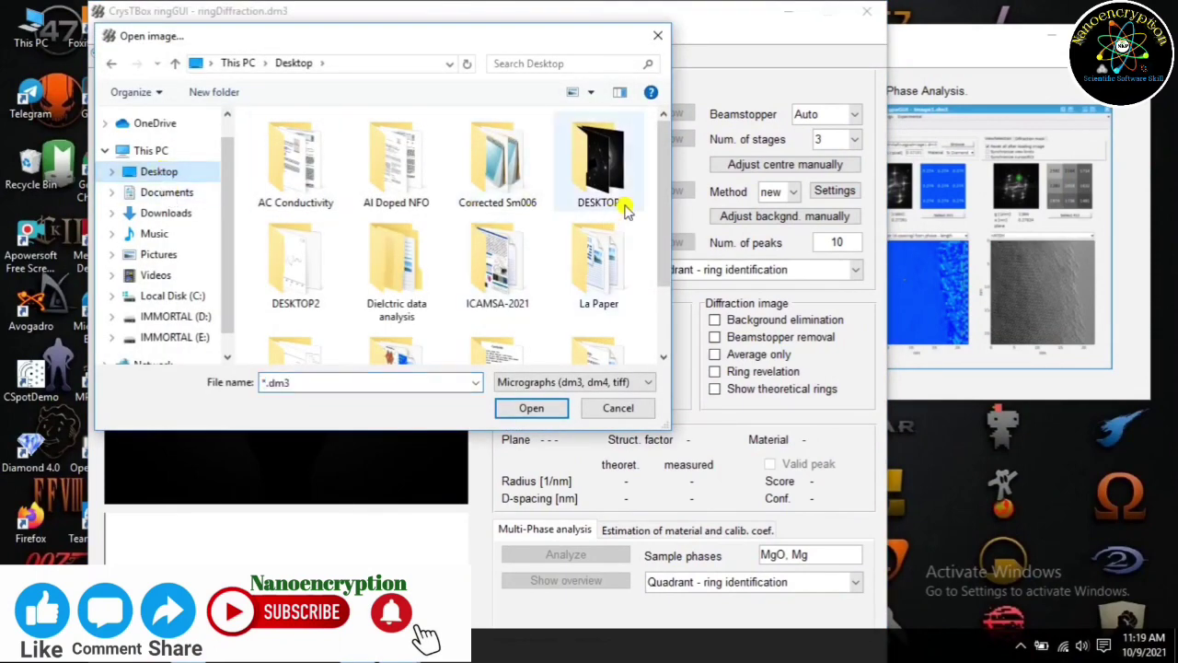
left_click_drag(659, 191, 663, 249)
left_click(570, 382)
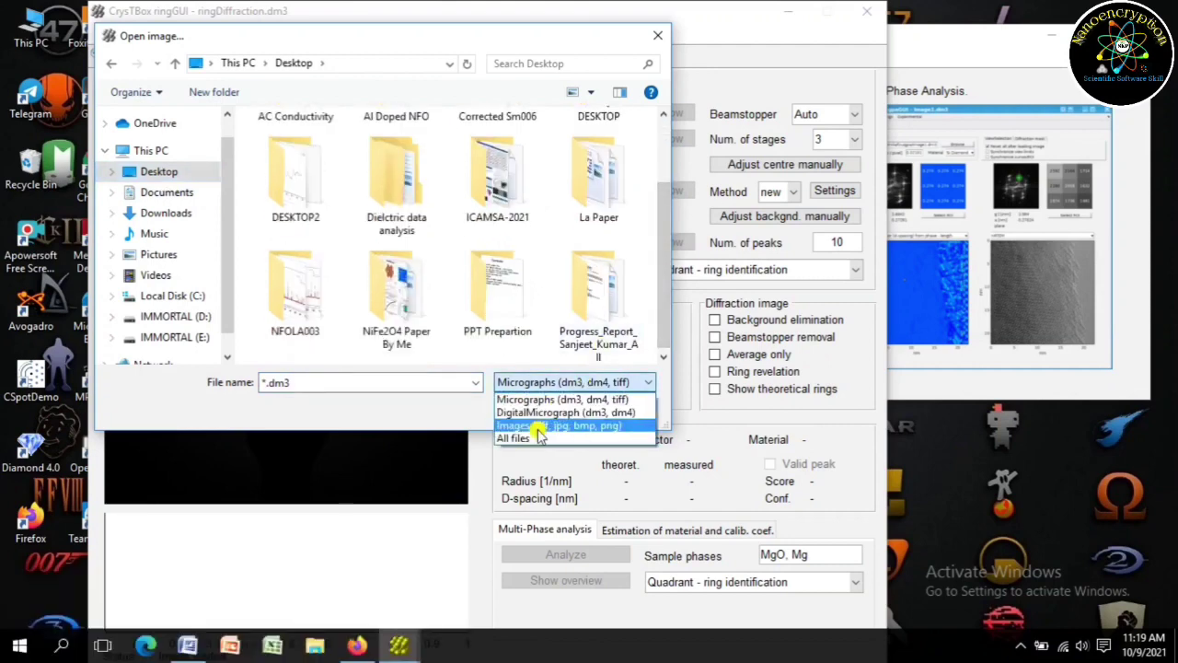
left_click(525, 440)
left_click(663, 249)
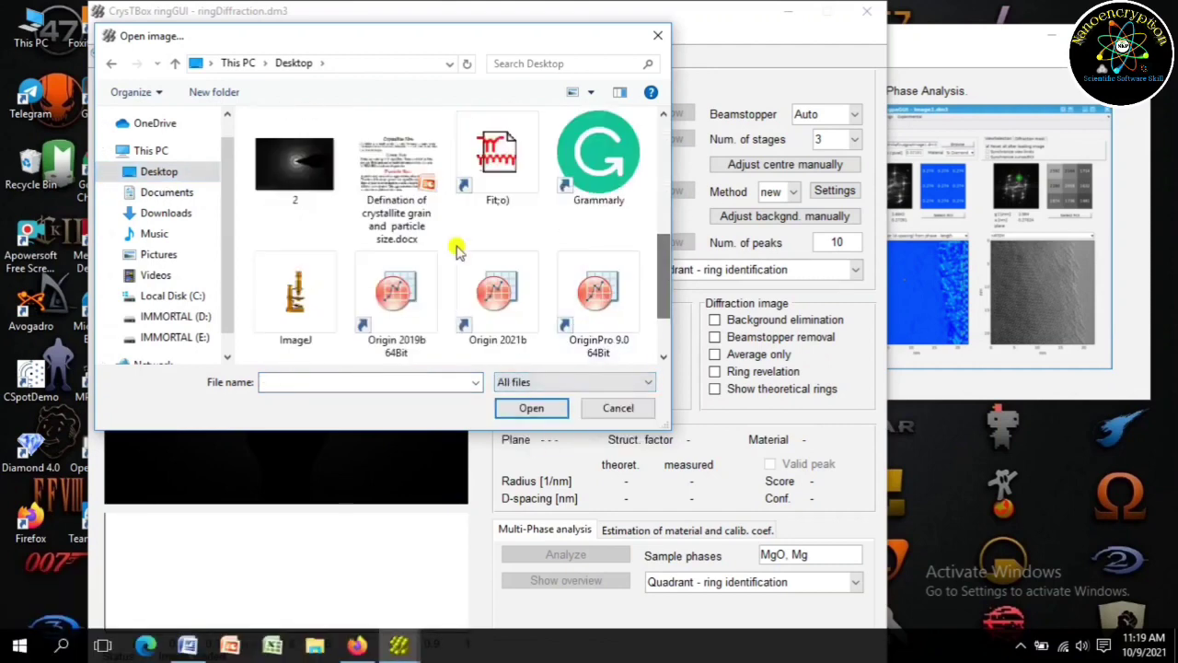
left_click(295, 164)
left_click(532, 409)
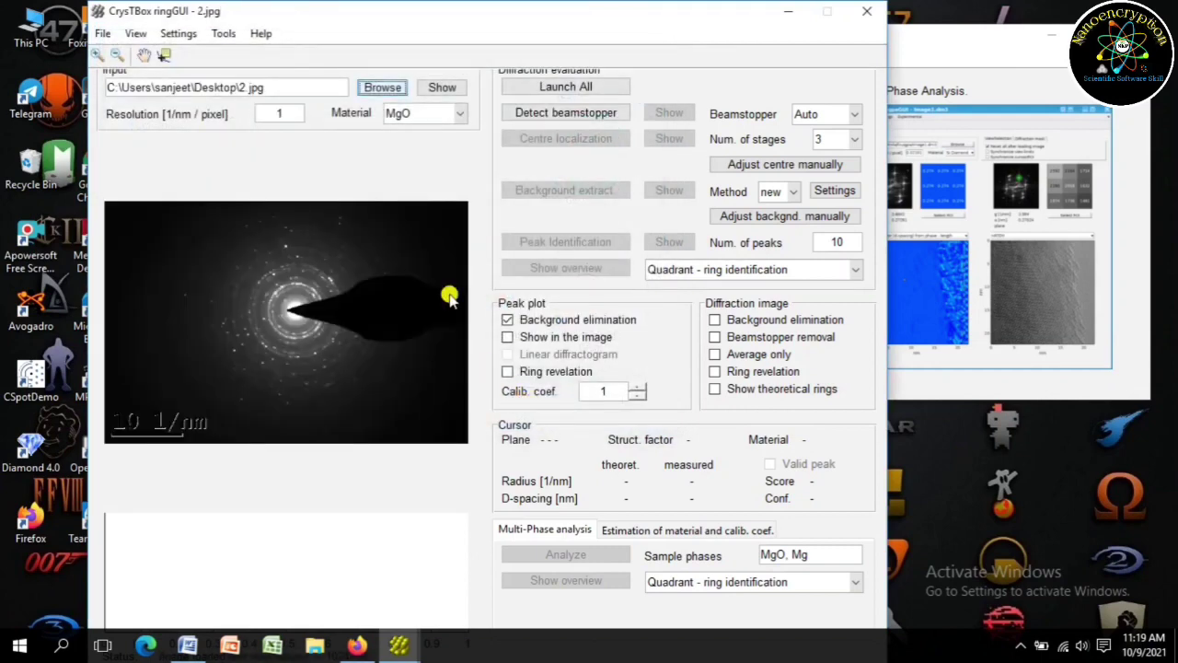
left_click(466, 113)
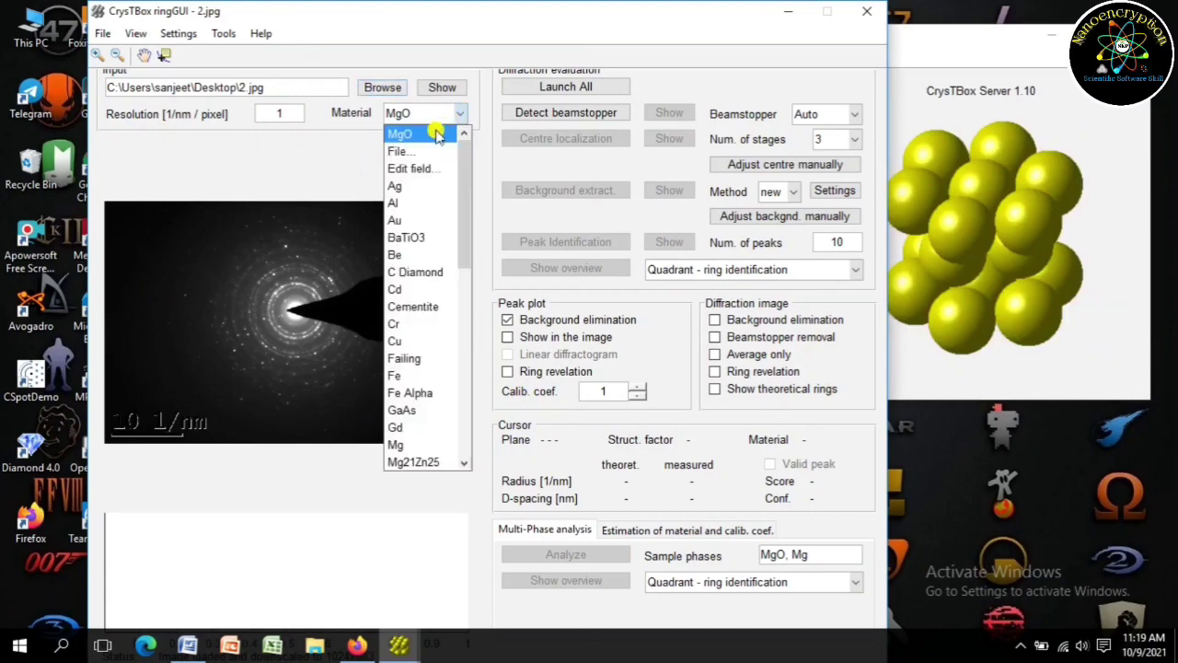
left_click(398, 151)
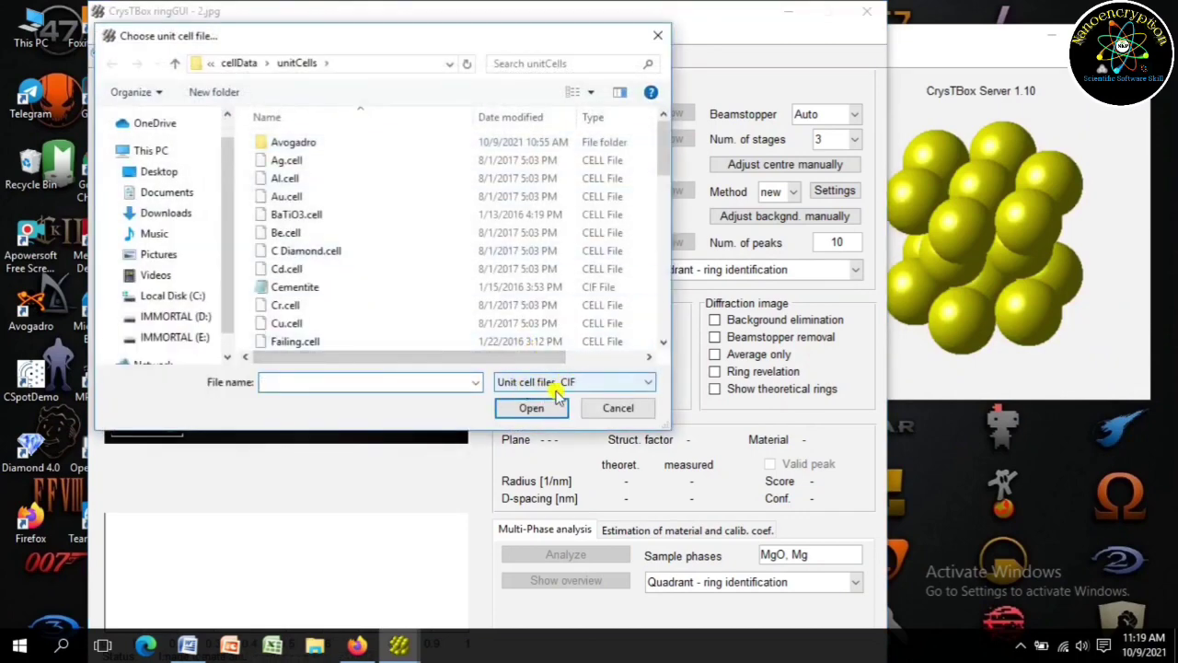
left_click(658, 36)
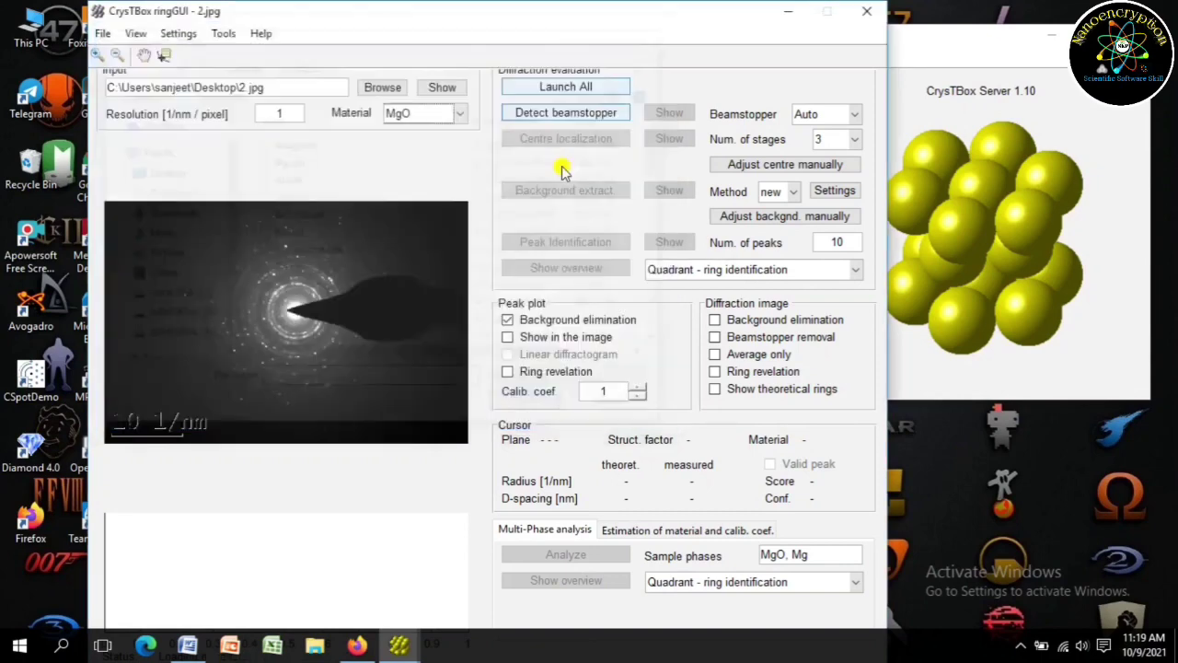
Switch to Firefox, find the Crystallography Open Database through a Google search and open its structure search page.
left_click(357, 644)
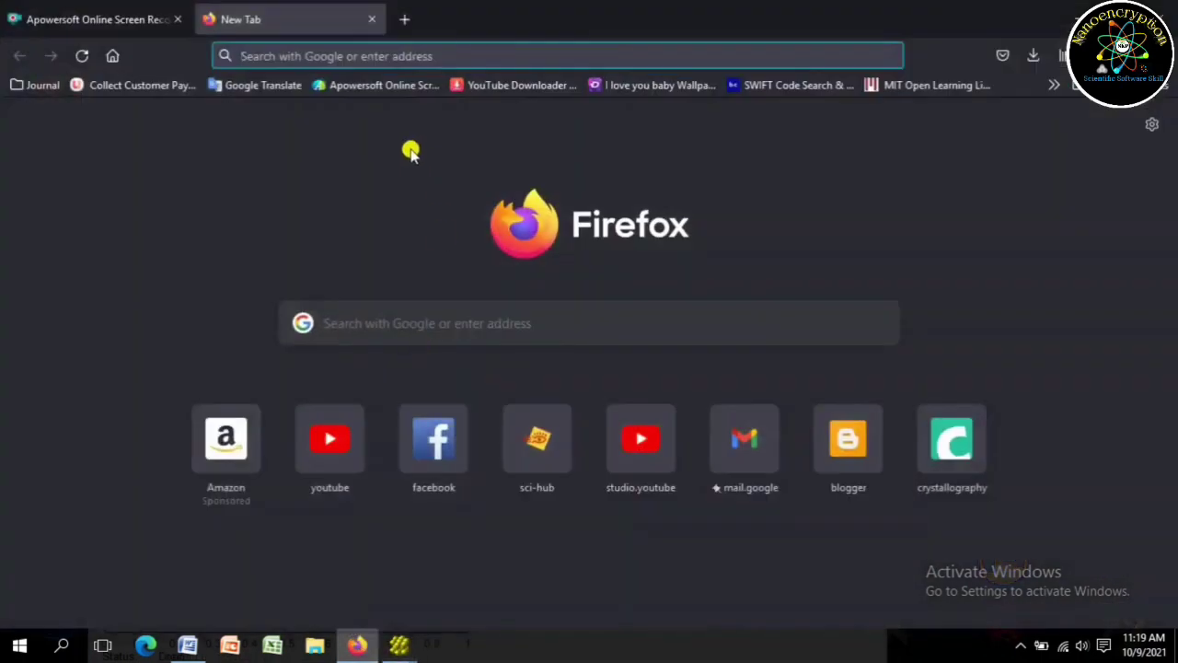
type("crystallography.net/")
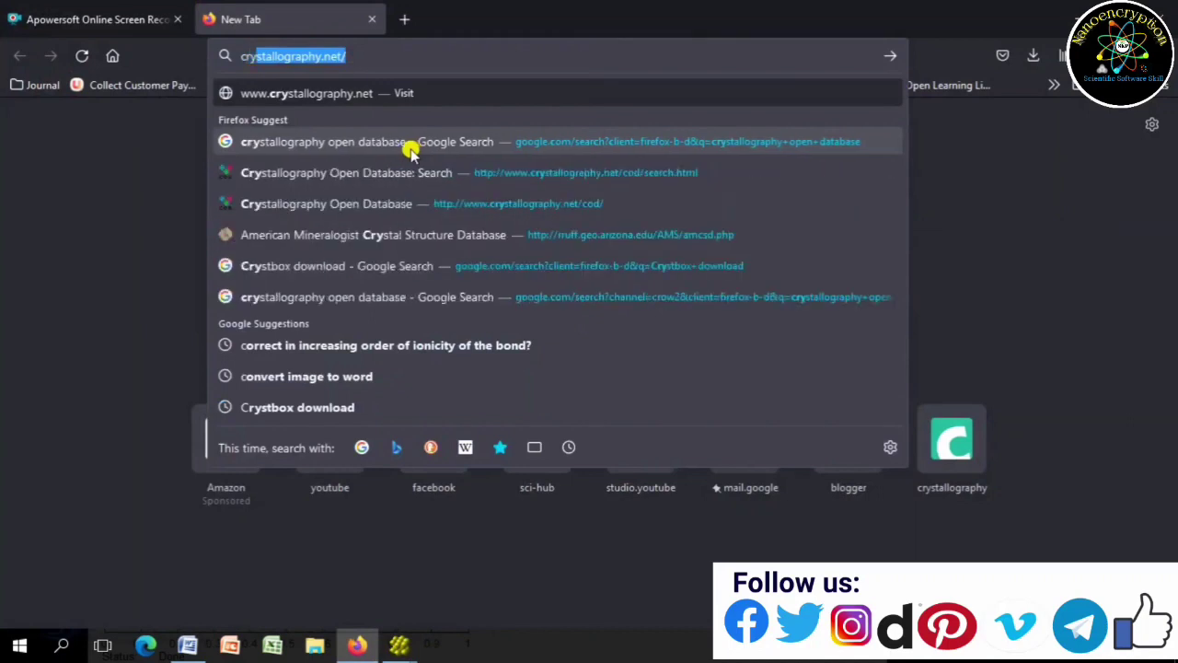
left_click(410, 151)
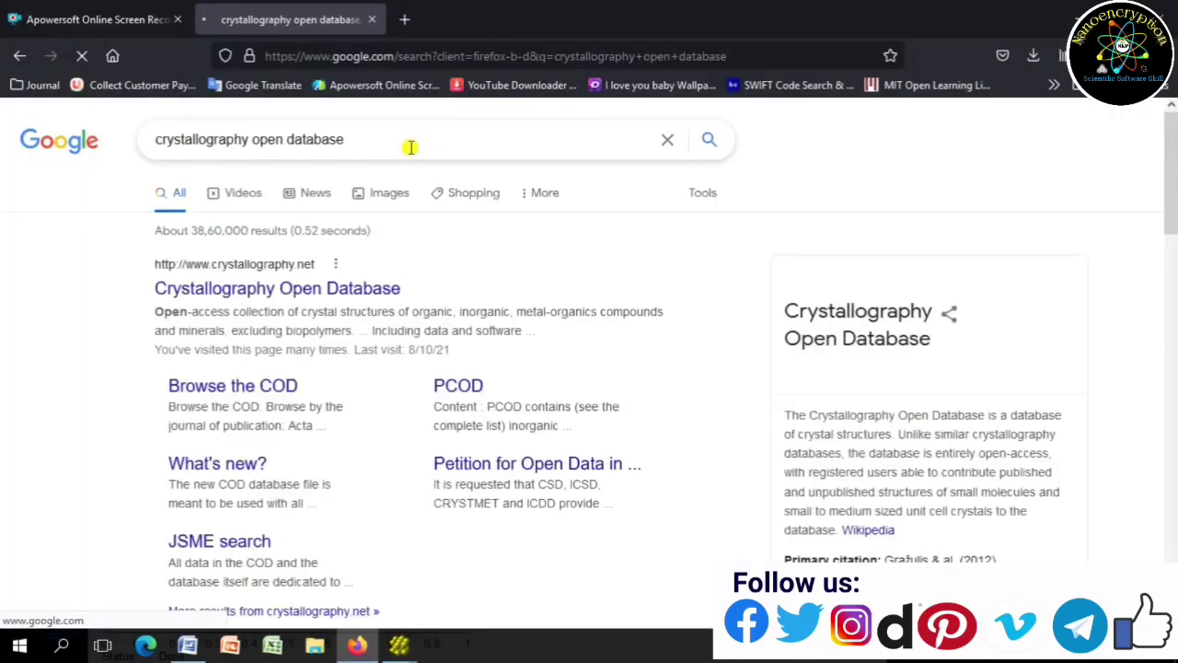
left_click(385, 283)
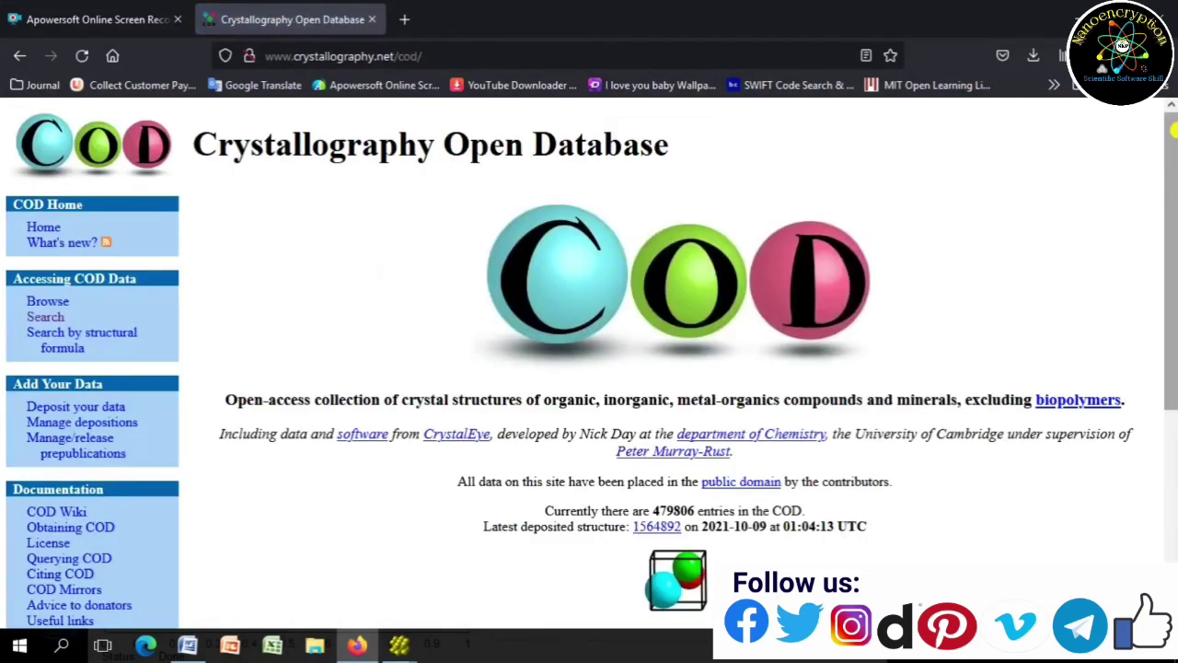
scroll(579, 263, "down", 3)
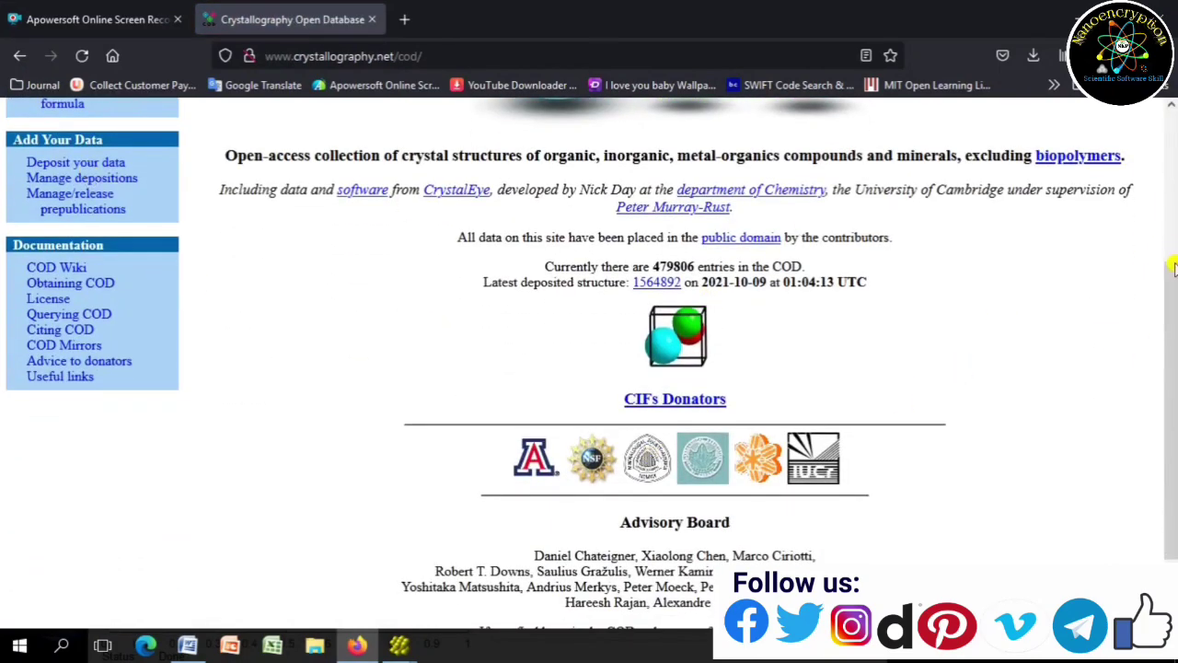
scroll(1174, 267, "up", 1)
left_click(42, 182)
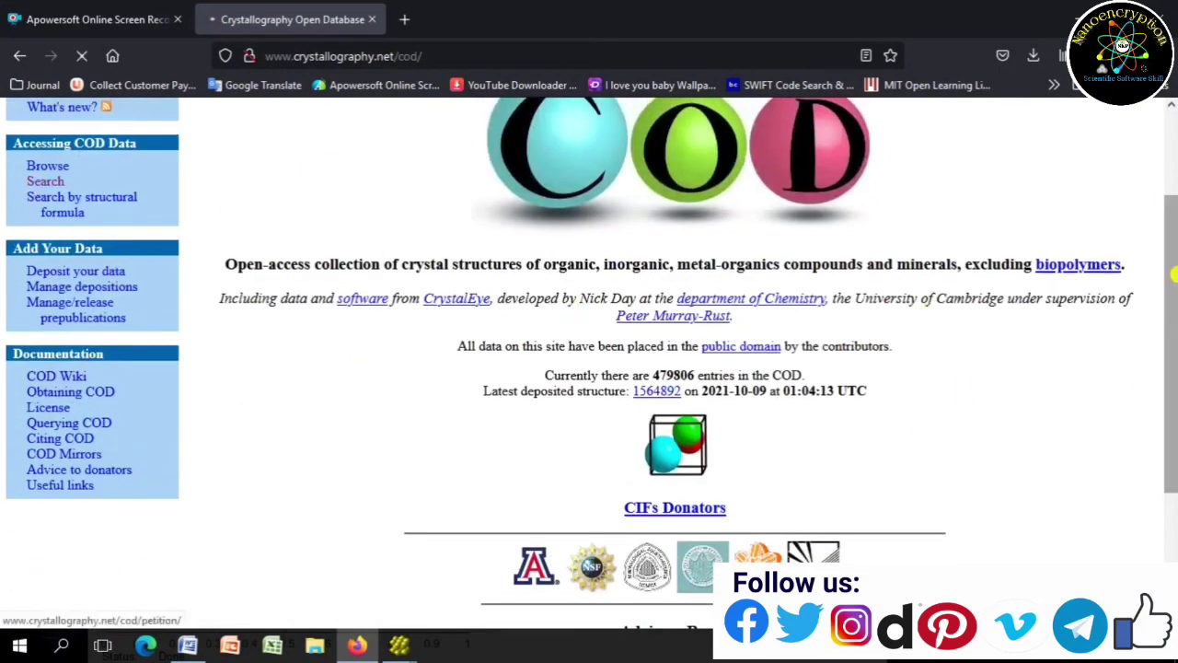
Search the Crystallography Open Database for structures containing the elements N, Fe2 and O4.
scroll(925, 366, "down", 3)
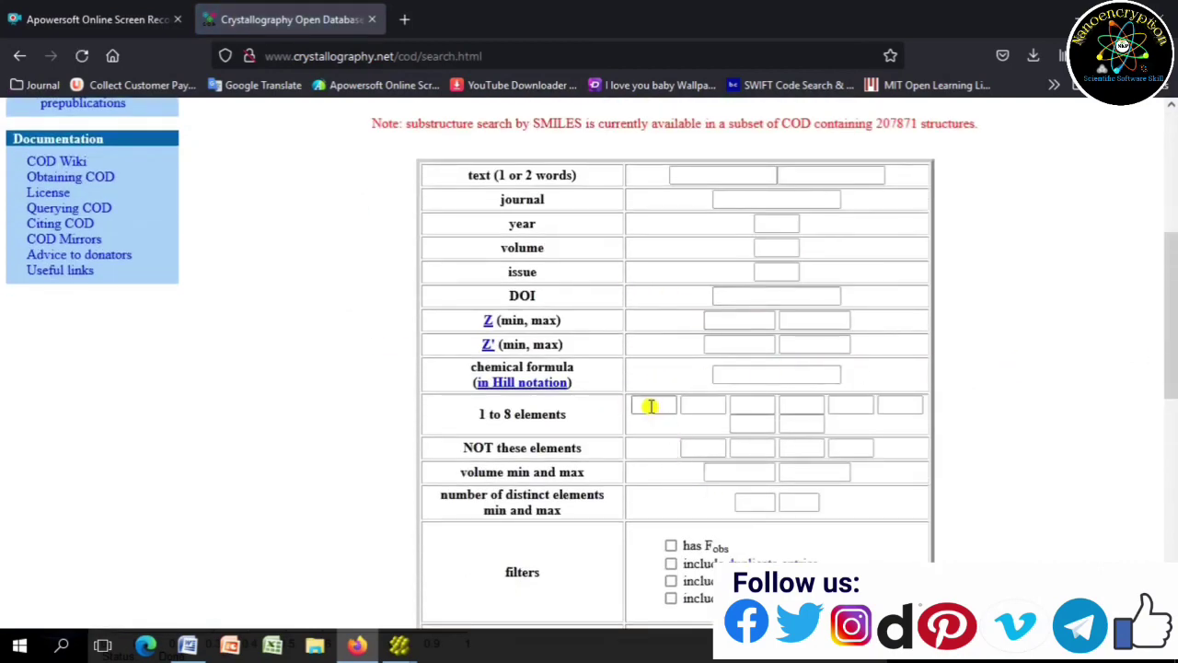
left_click(650, 406)
type("N")
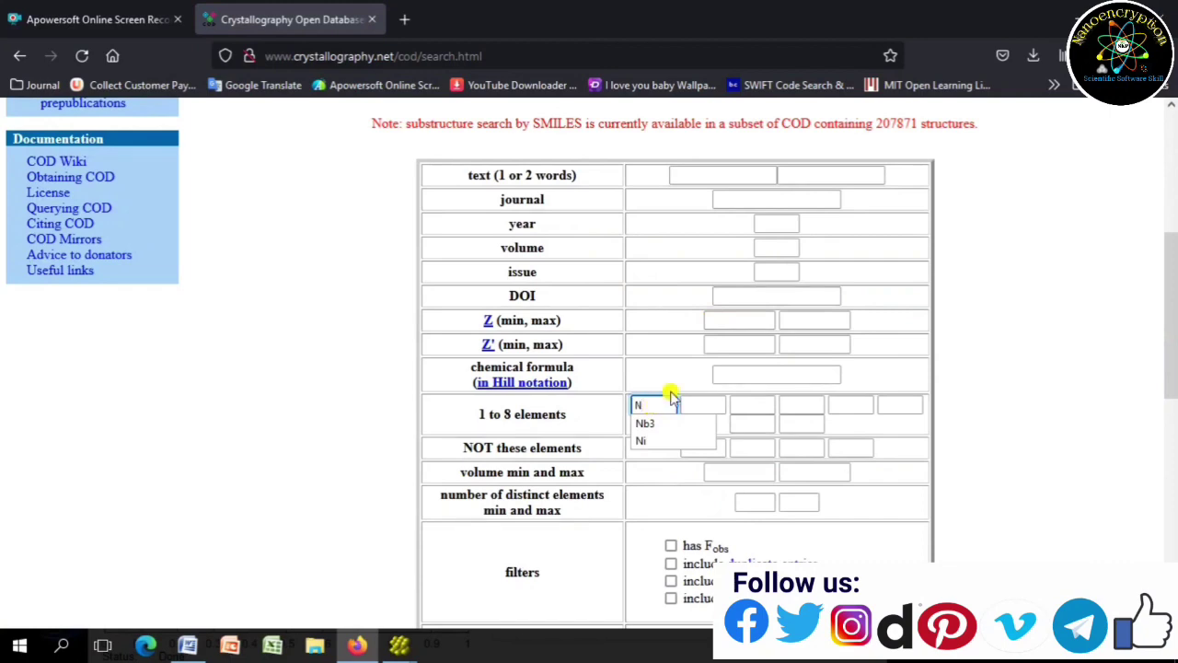
left_click(709, 407)
type("Fe")
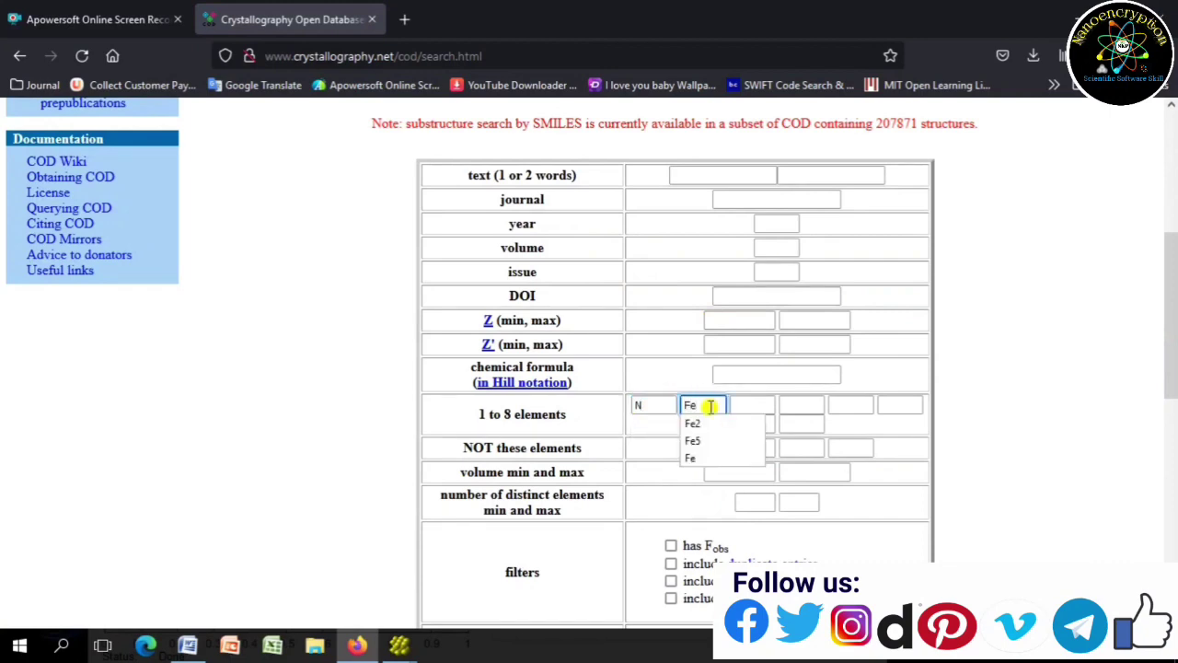
left_click(693, 422)
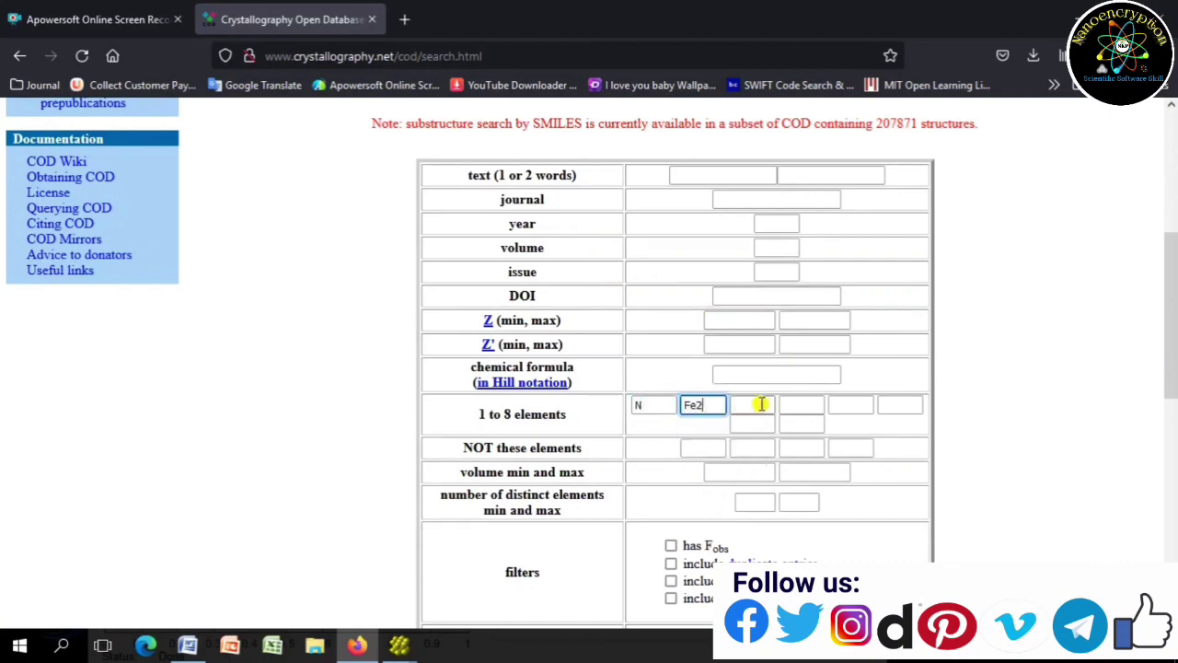
left_click(762, 404)
type("O4")
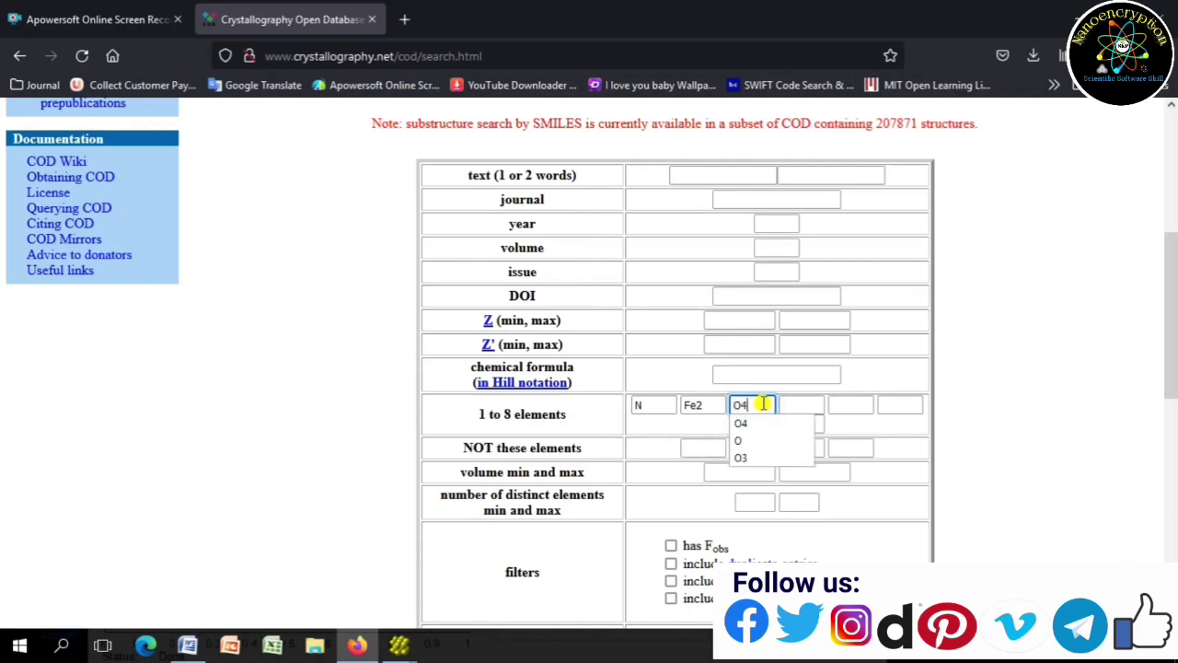
left_click(760, 425)
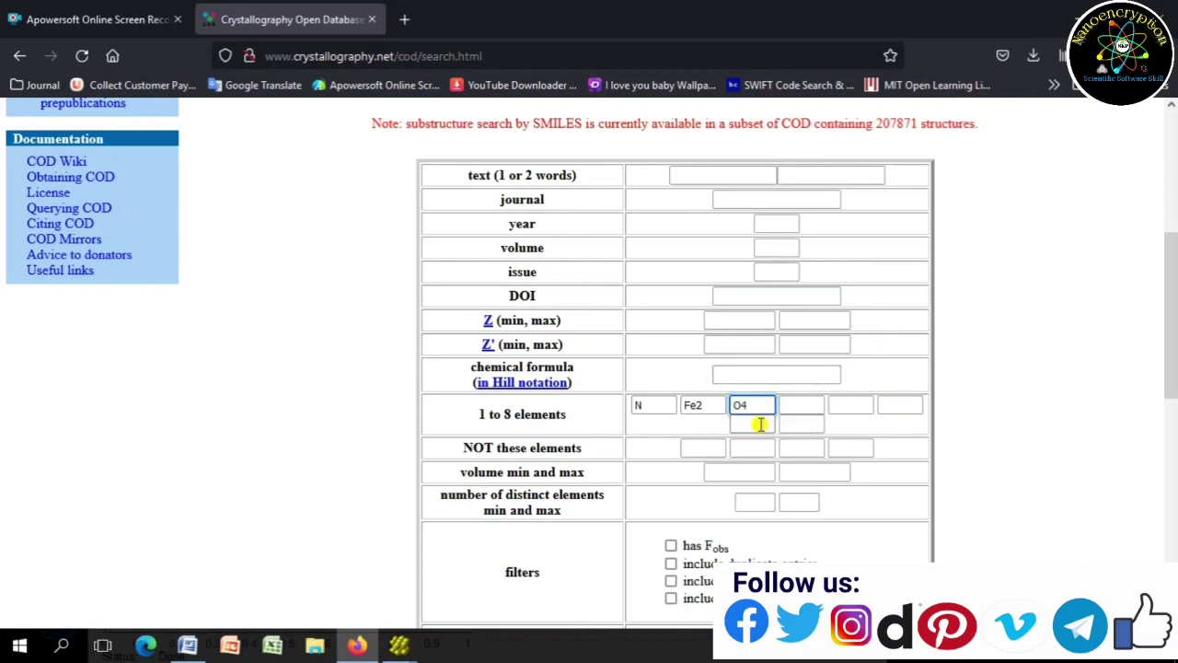
scroll(1174, 417, "down", 2)
scroll(1174, 417, "down", 1)
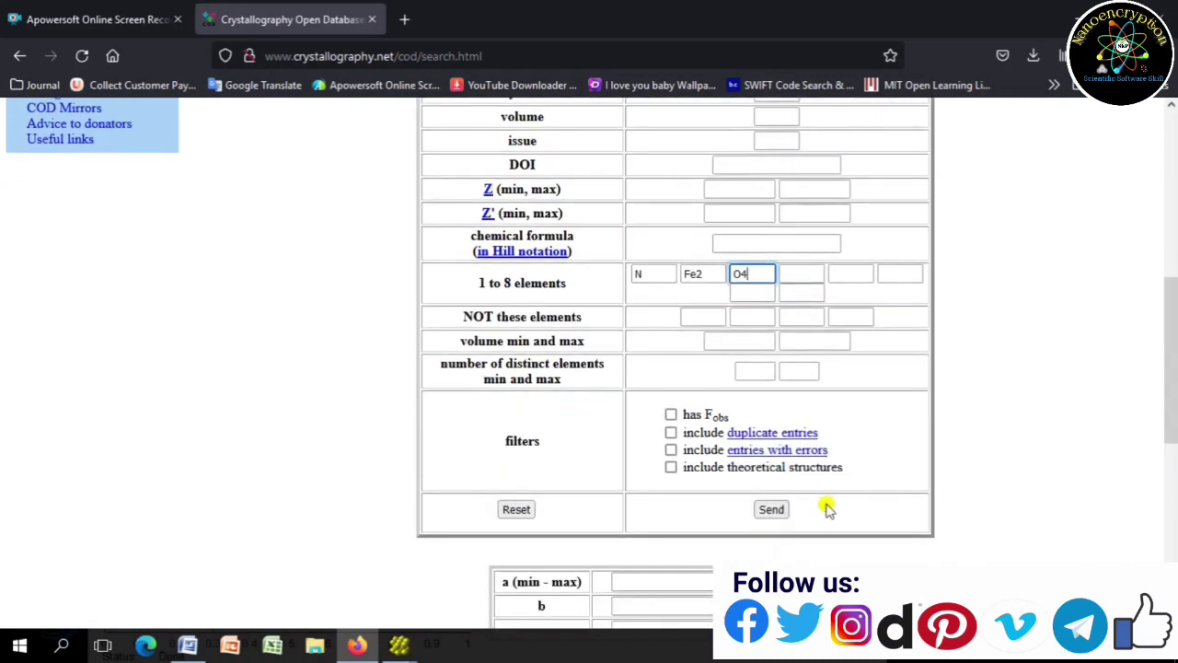
left_click(771, 509)
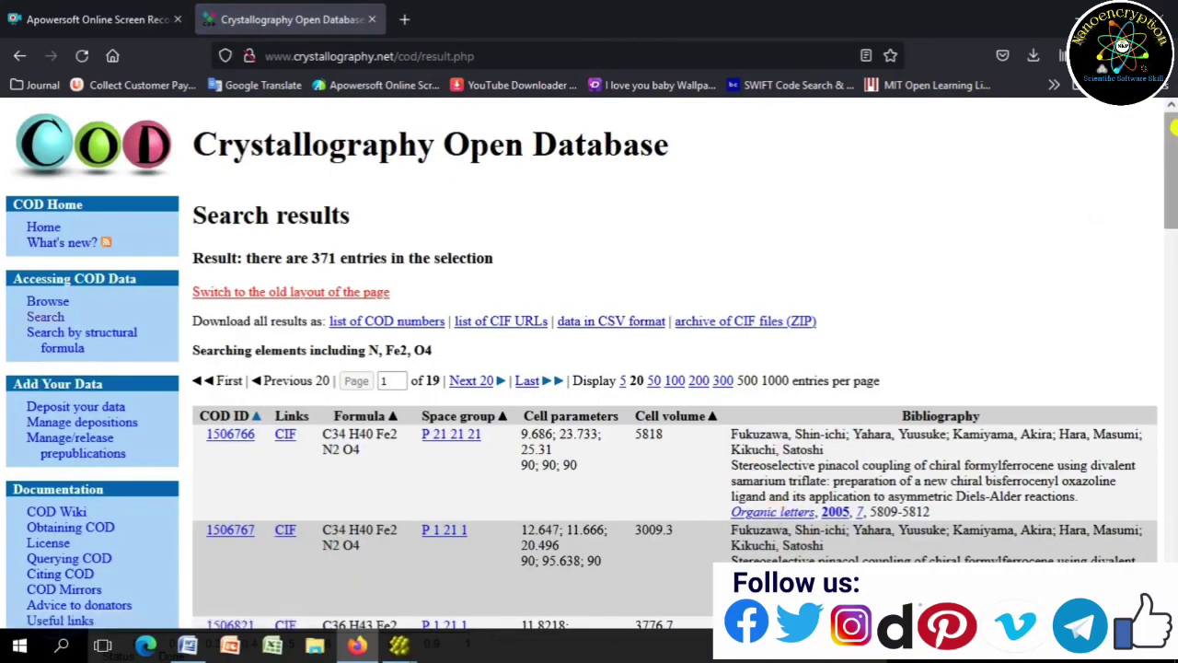
left_click_drag(1174, 147, 1170, 215)
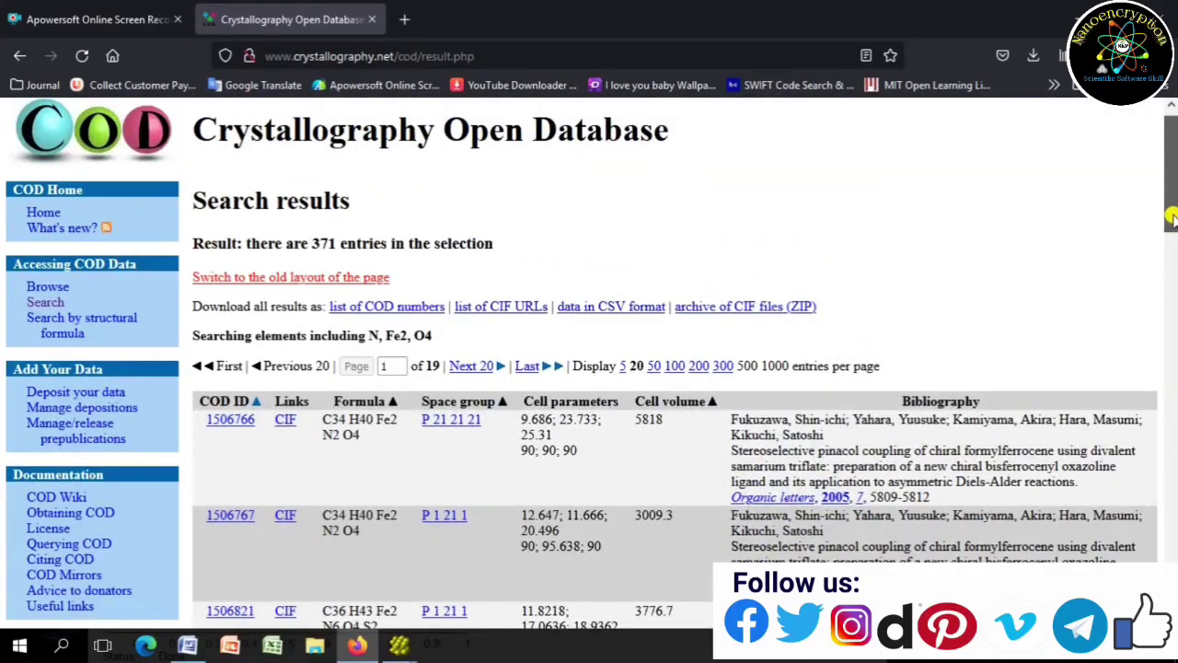
Run a new database search for structures containing the elements Ni, Fe2 and O4.
left_click(55, 297)
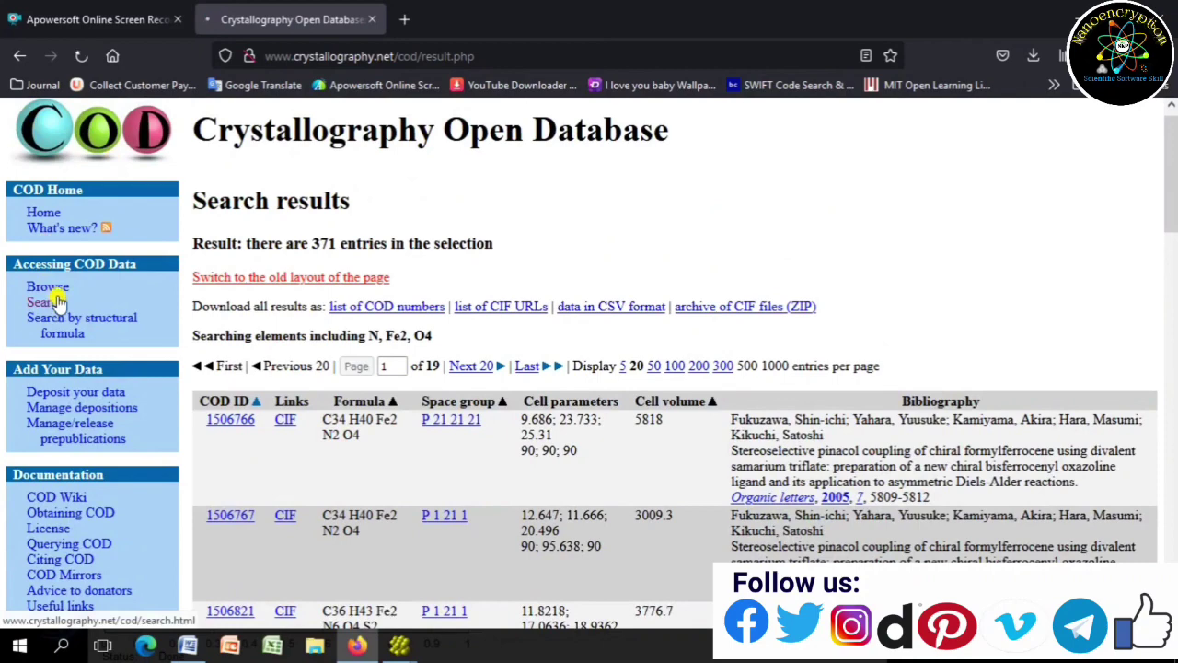
left_click_drag(1170, 231, 1165, 413)
left_click(654, 203)
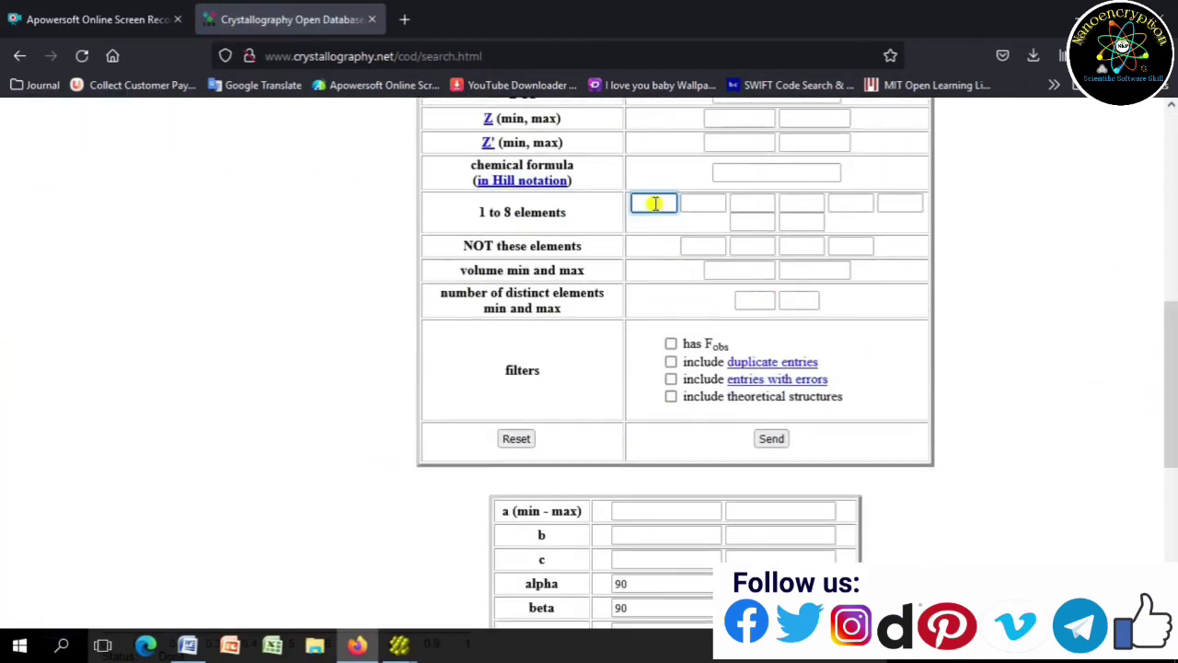
type("Ni")
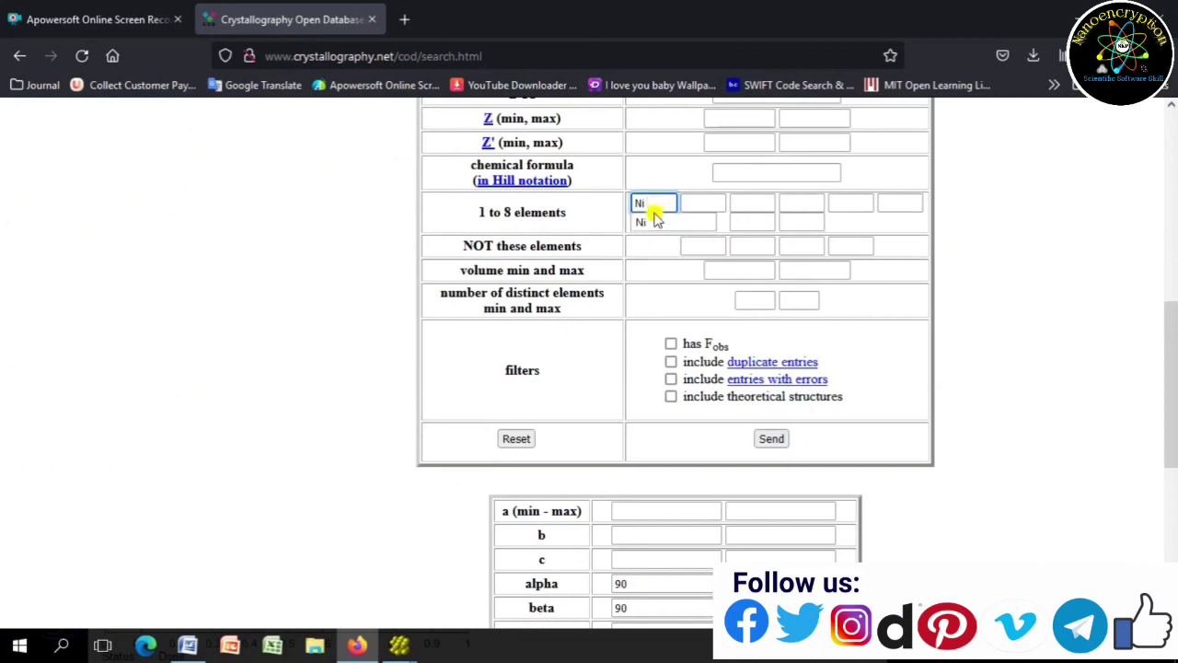
left_click(653, 219)
left_click(702, 203)
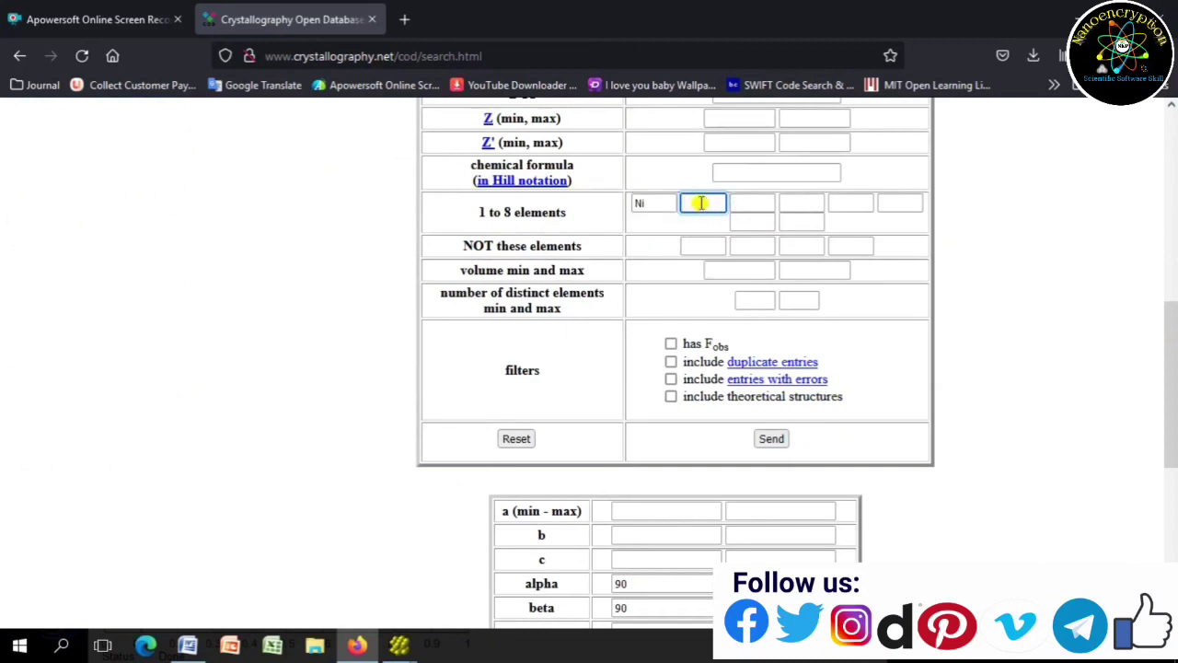
type("Fe2")
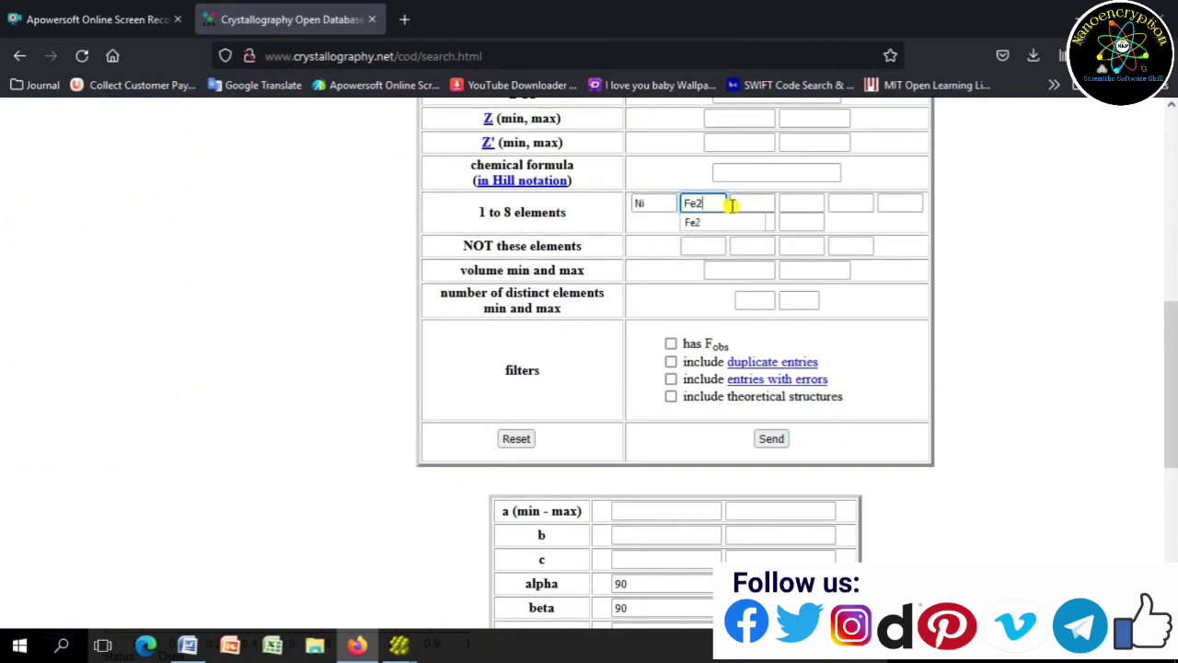
left_click(731, 205)
type("O4")
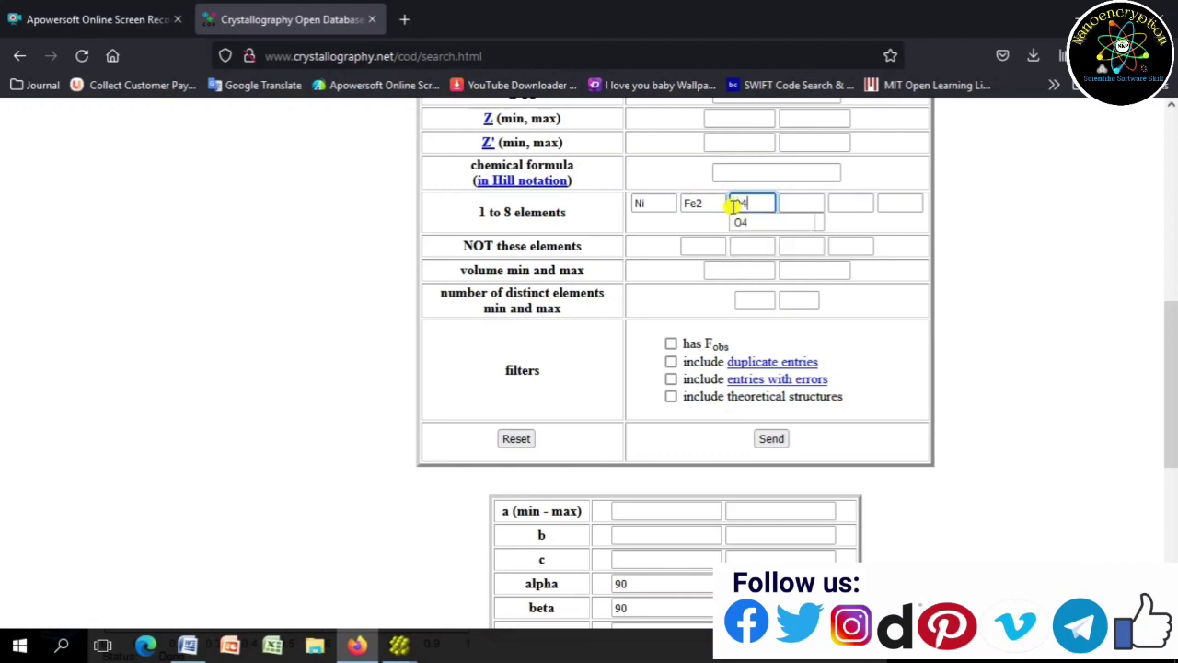
left_click(772, 439)
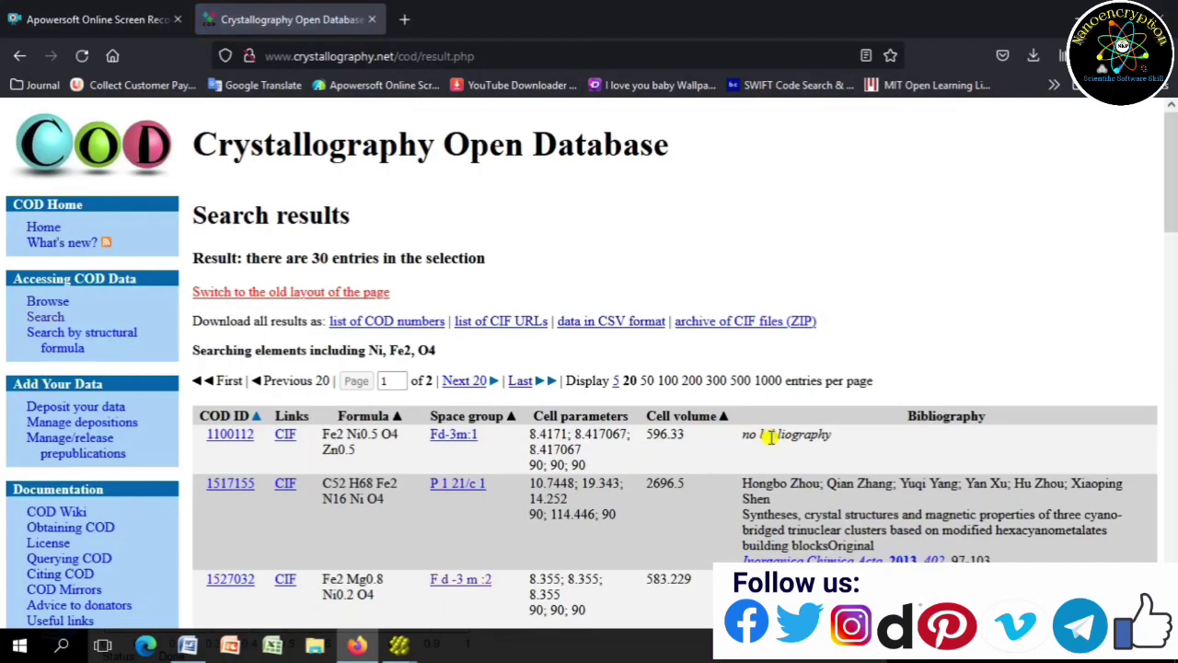
Download the CIF file of the Fe2 Ni O4 entry 2300295 from the search results.
scroll(1174, 247, "down", 10)
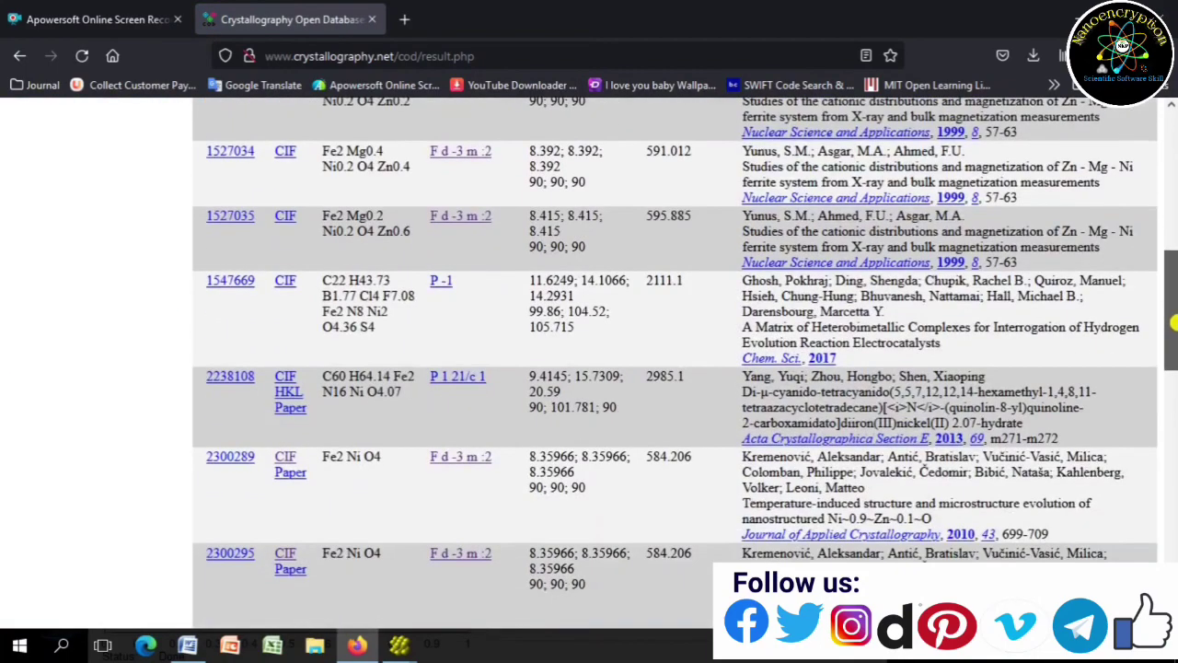
scroll(1174, 322, "down", 3)
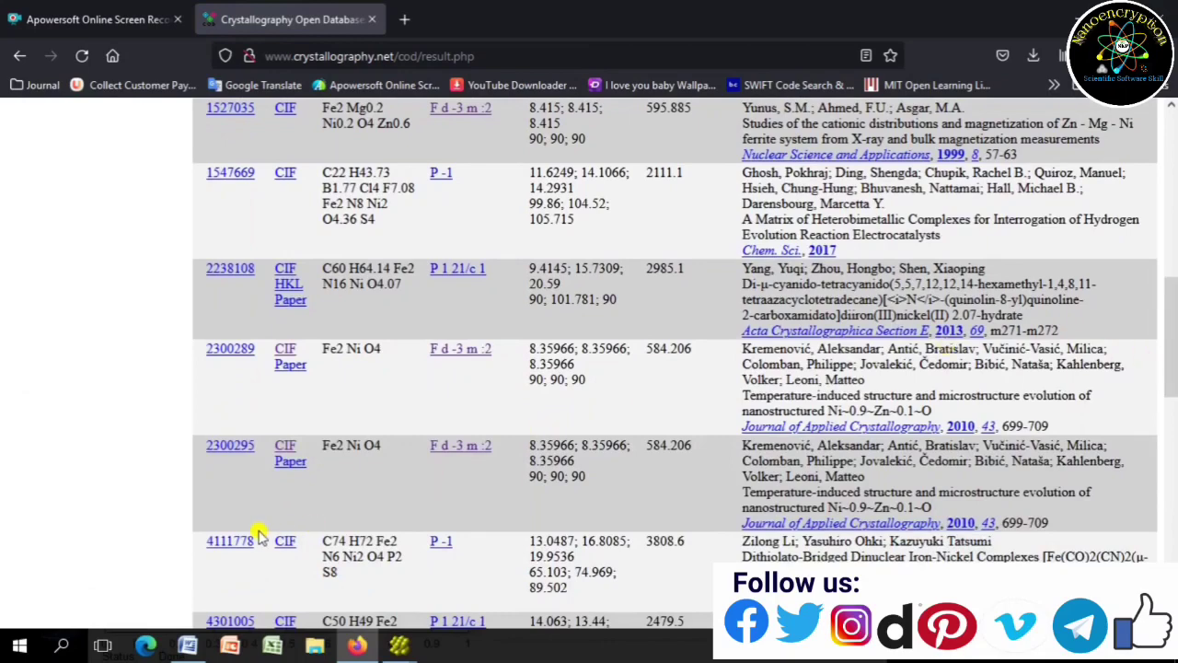
left_click(285, 448)
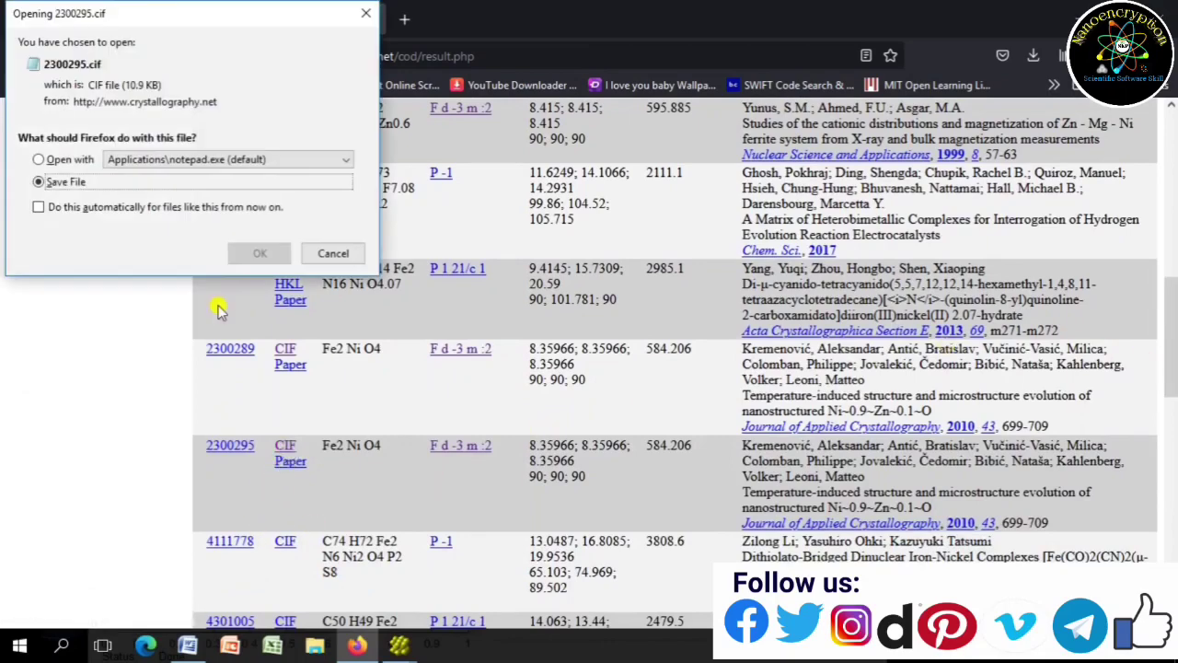
left_click(258, 254)
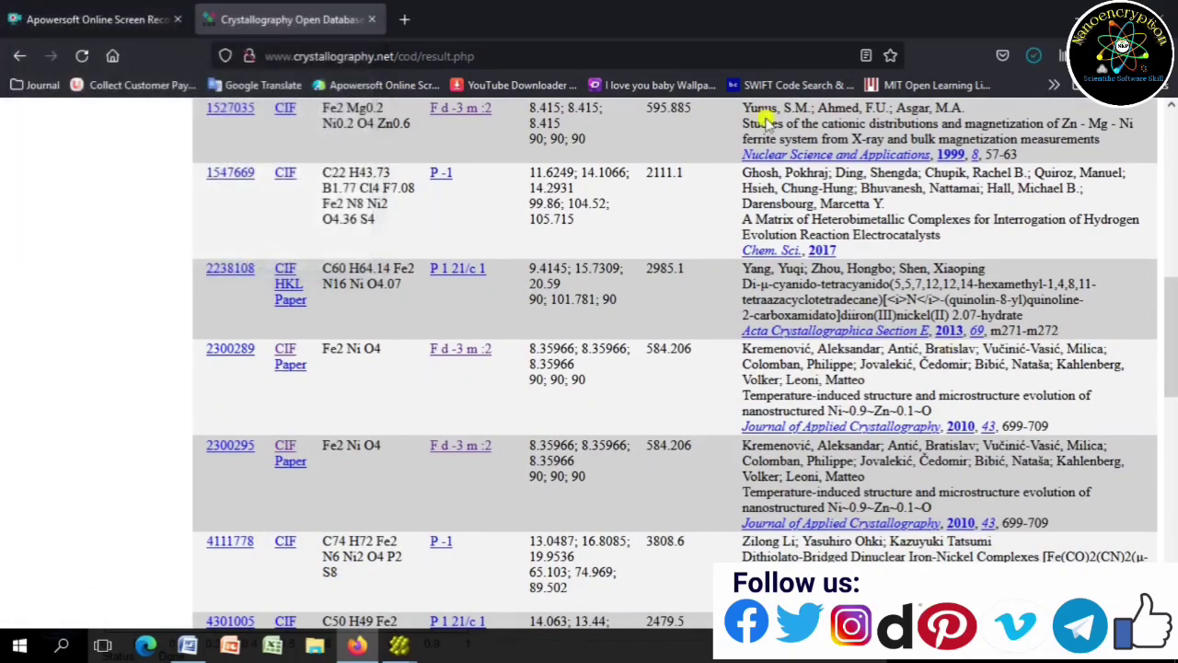
Check the downloaded file 2300295 in its Downloads folder and minimize the folder window.
left_click(1034, 55)
left_click(1023, 96)
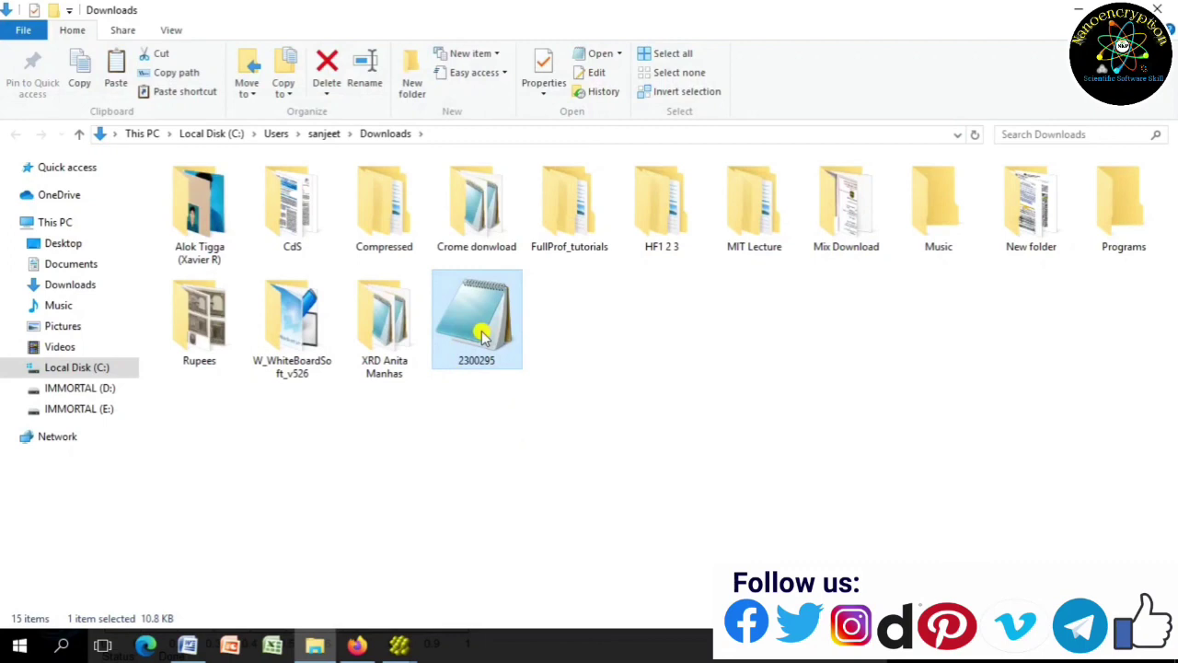
right_click(481, 336)
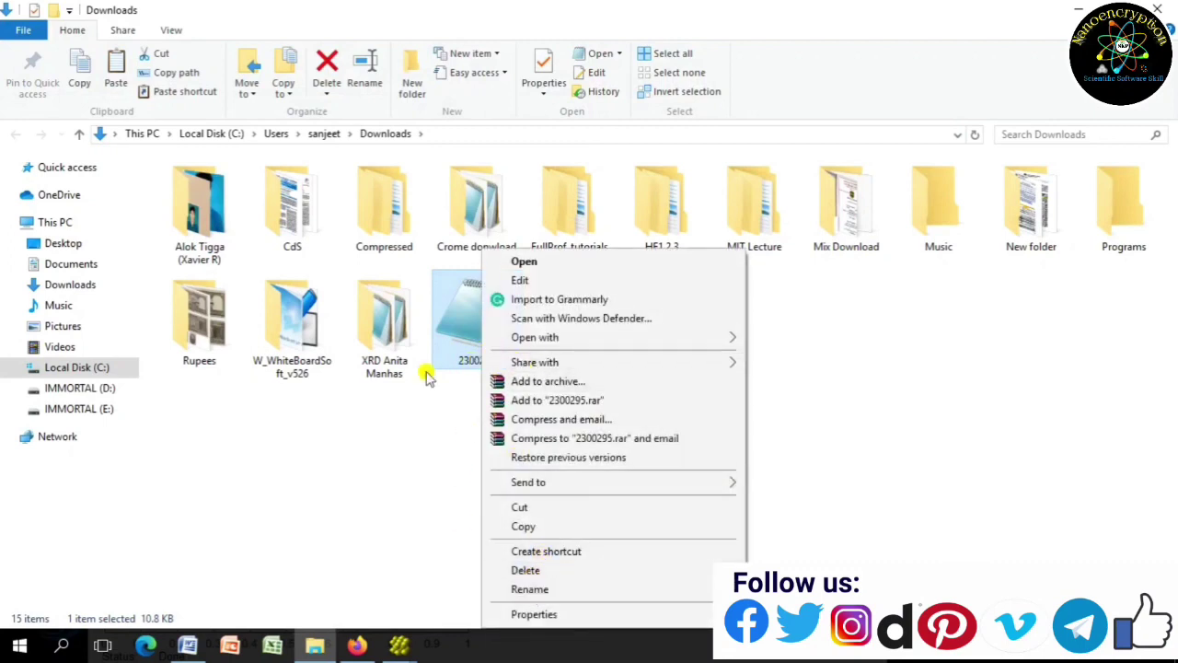
left_click(865, 373)
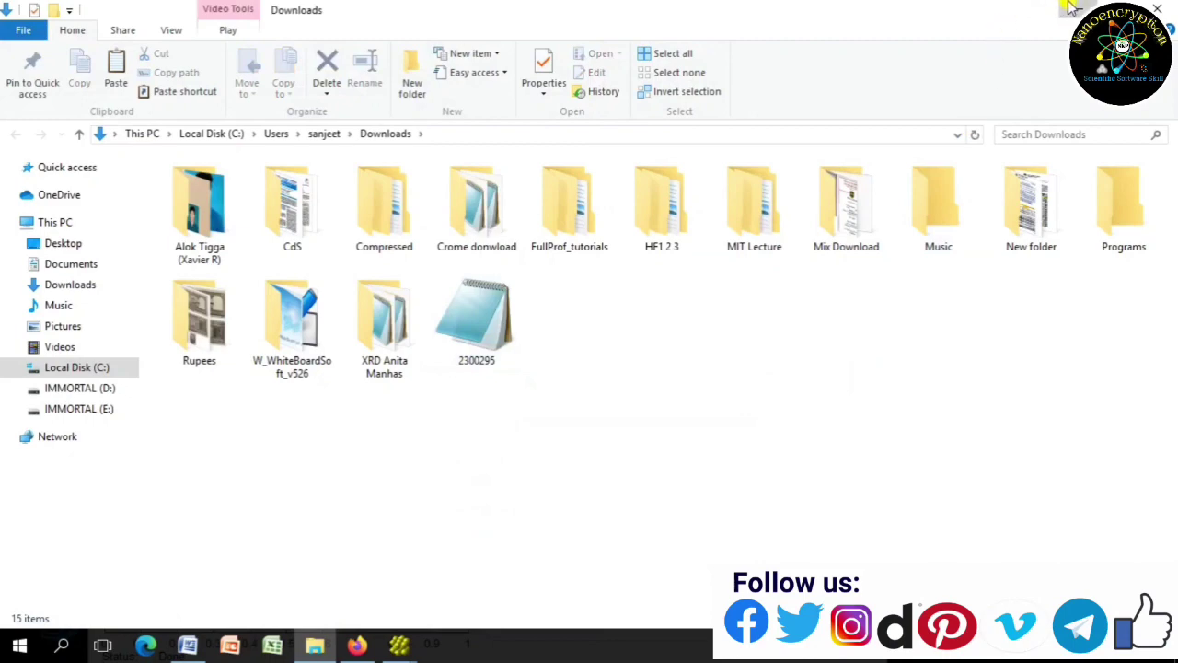
left_click(1073, 8)
Switch to ringGUI and load the unit cell file 2300295 from Downloads as the sample material.
mouse_move(398, 644)
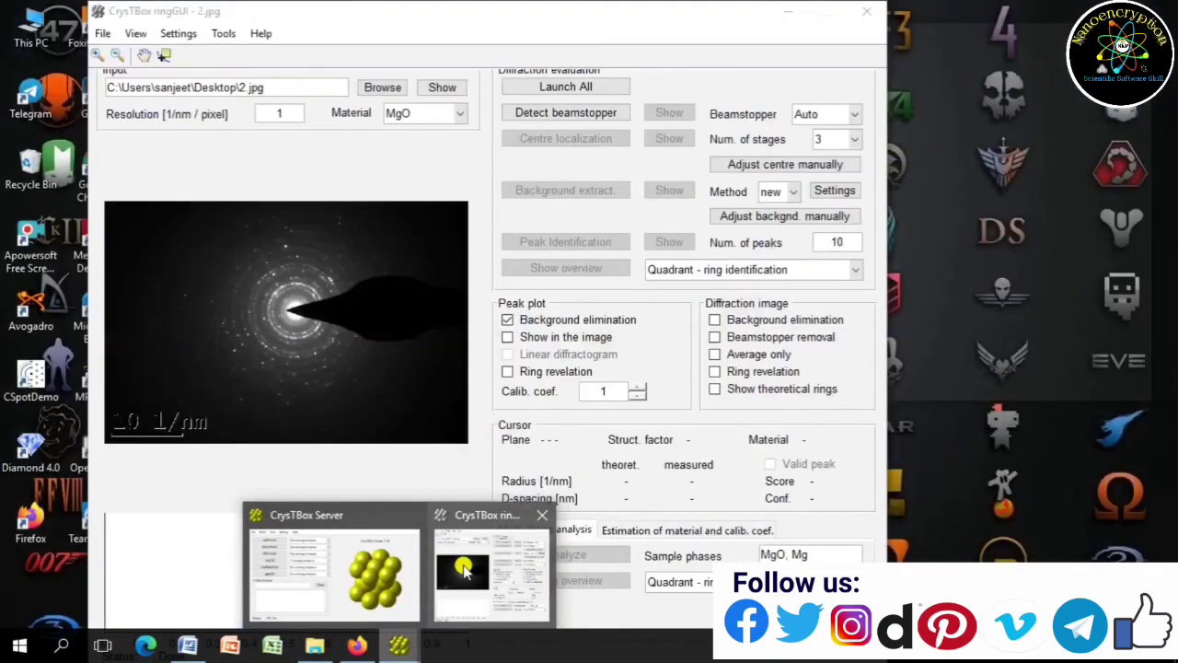
left_click(465, 570)
left_click(458, 114)
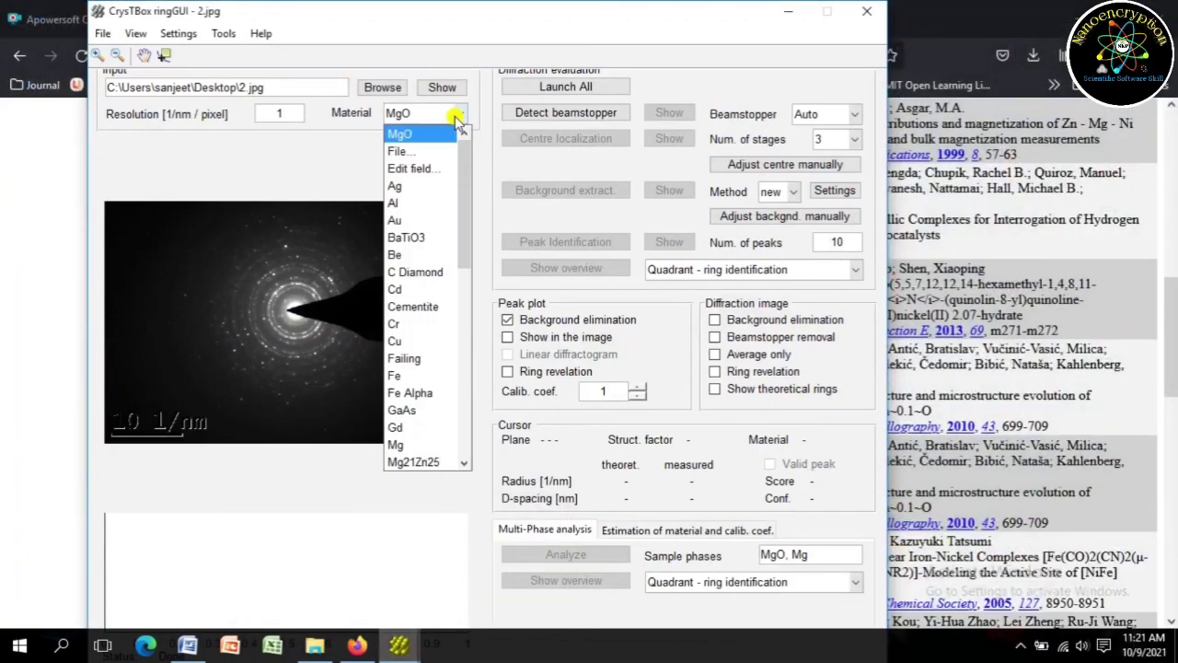
left_click(425, 151)
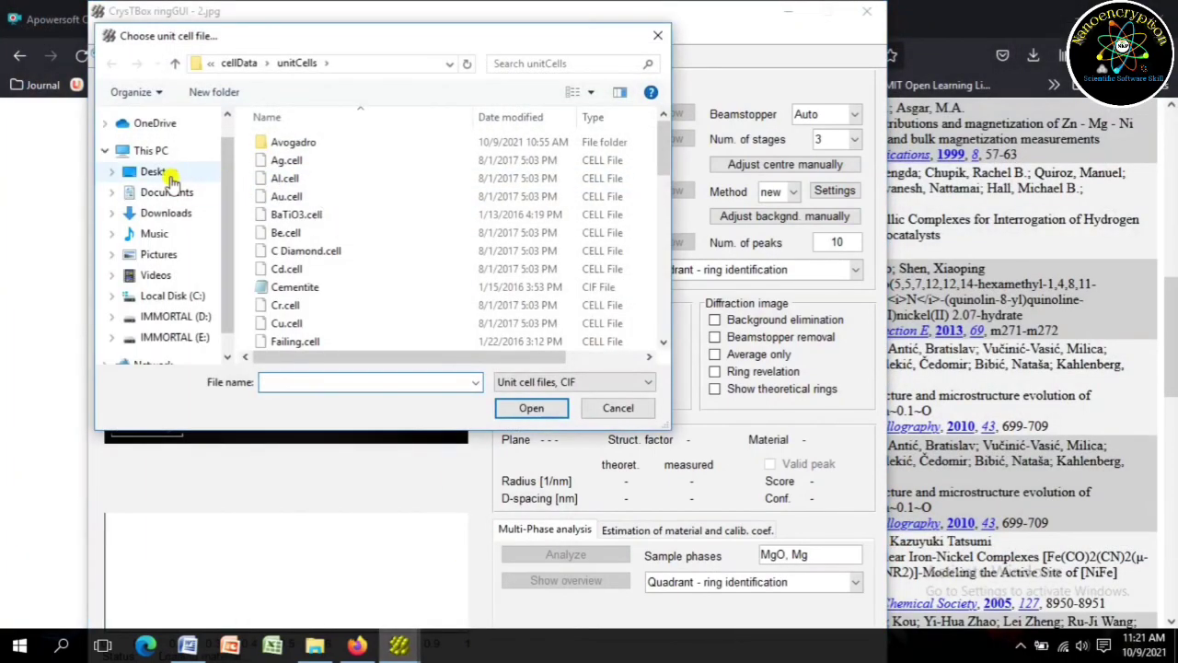
left_click(166, 212)
left_click_drag(659, 276, 656, 315)
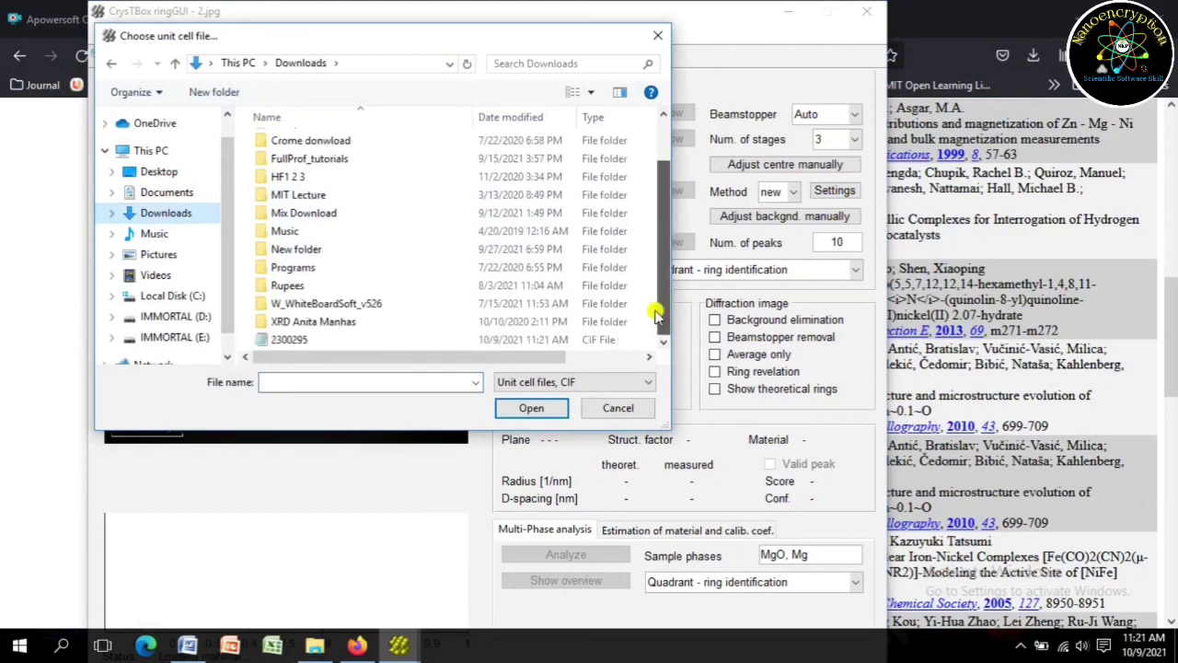
left_click(304, 339)
left_click(531, 407)
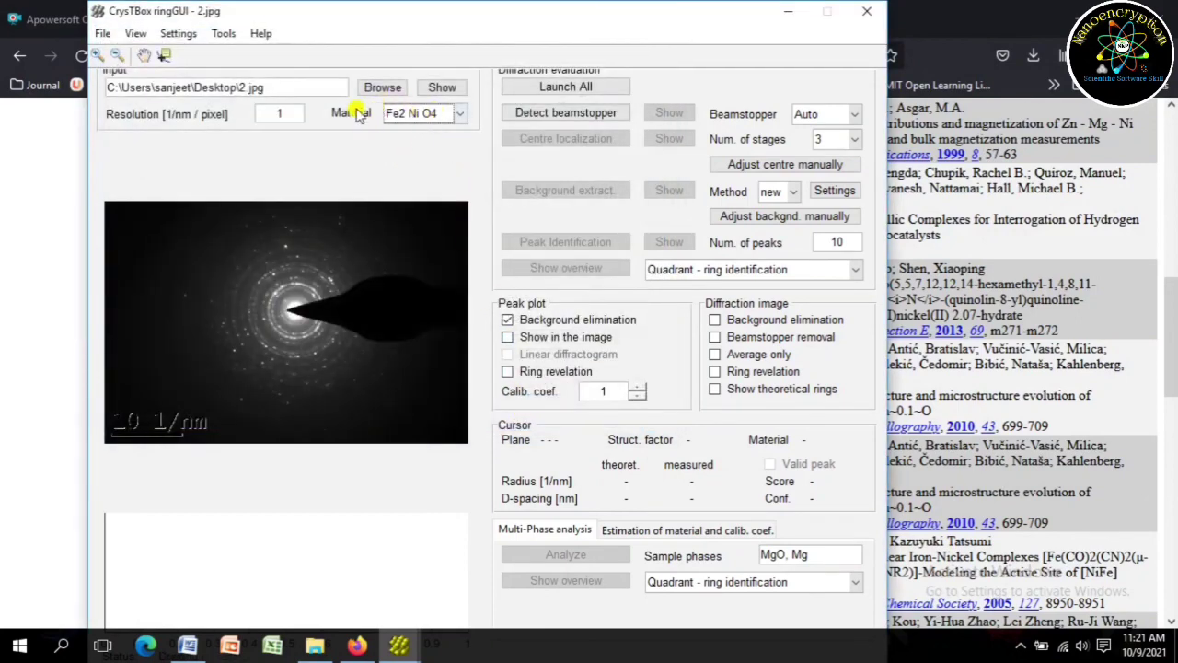
Calibrate the image manually by drawing a line along the full scale bar and setting its length to 10 1/nm.
left_click(224, 33)
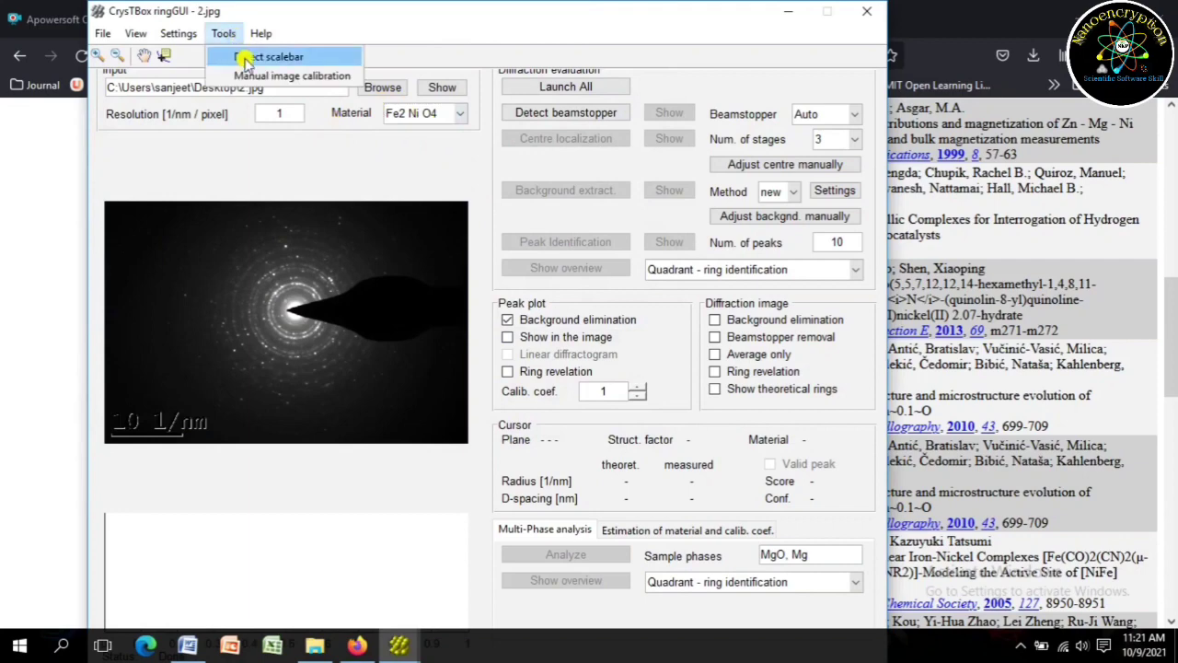
left_click(300, 82)
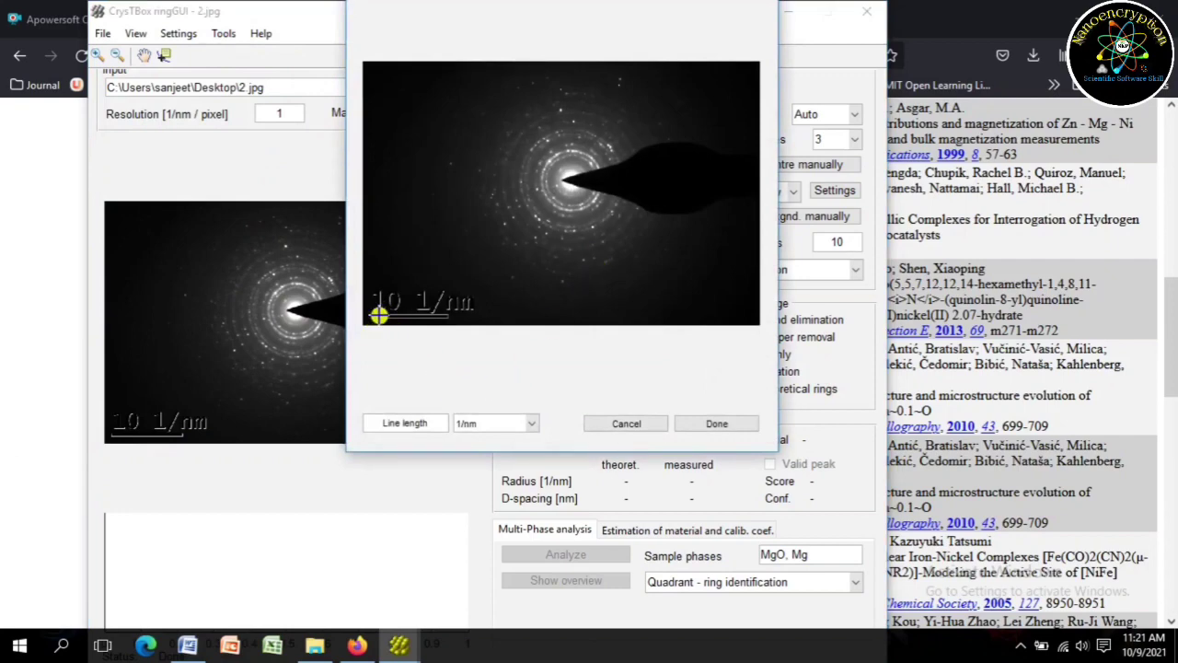
scroll(379, 315, "up", 2)
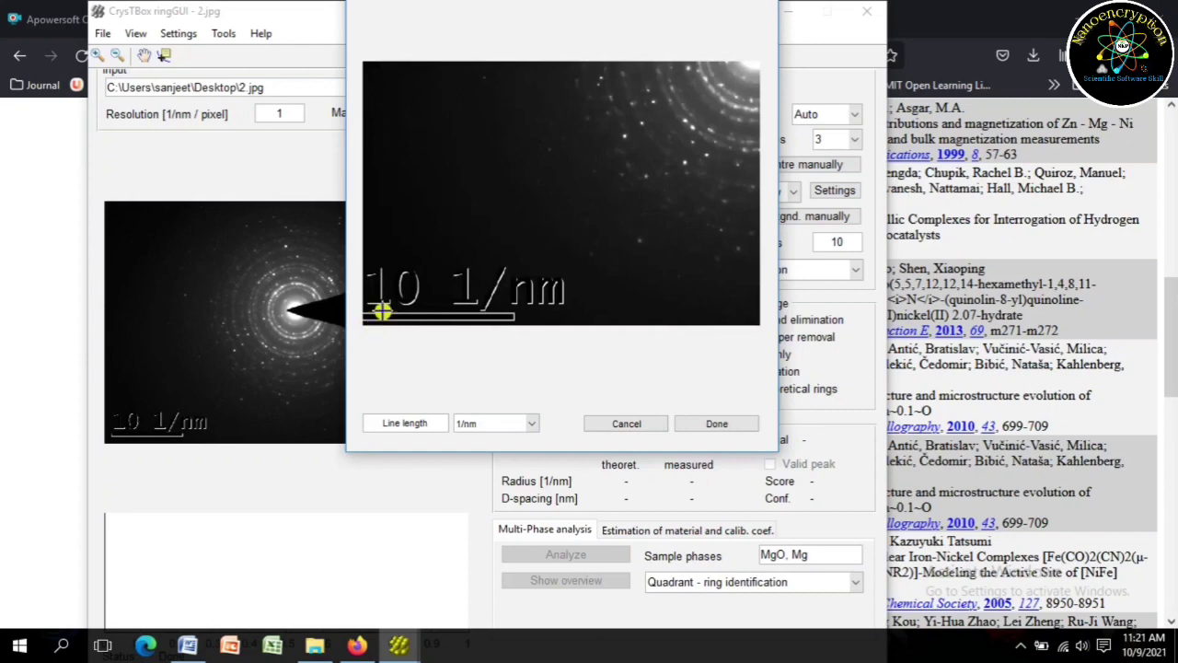
scroll(368, 314, "up", 2)
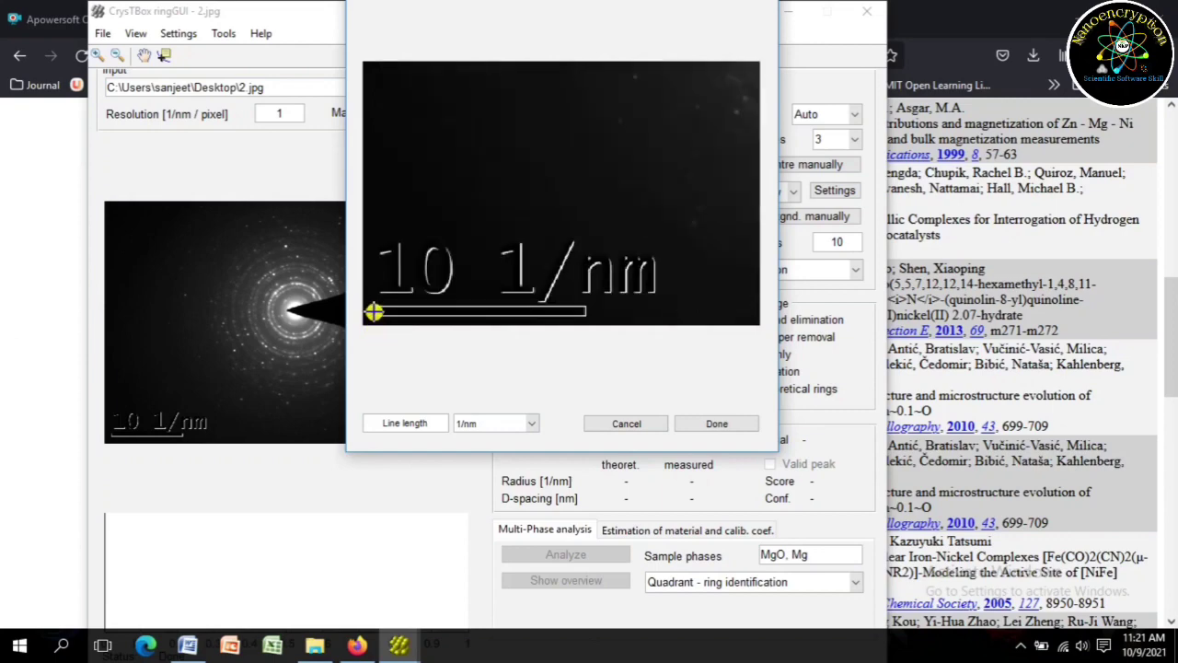
left_click_drag(374, 313, 587, 315)
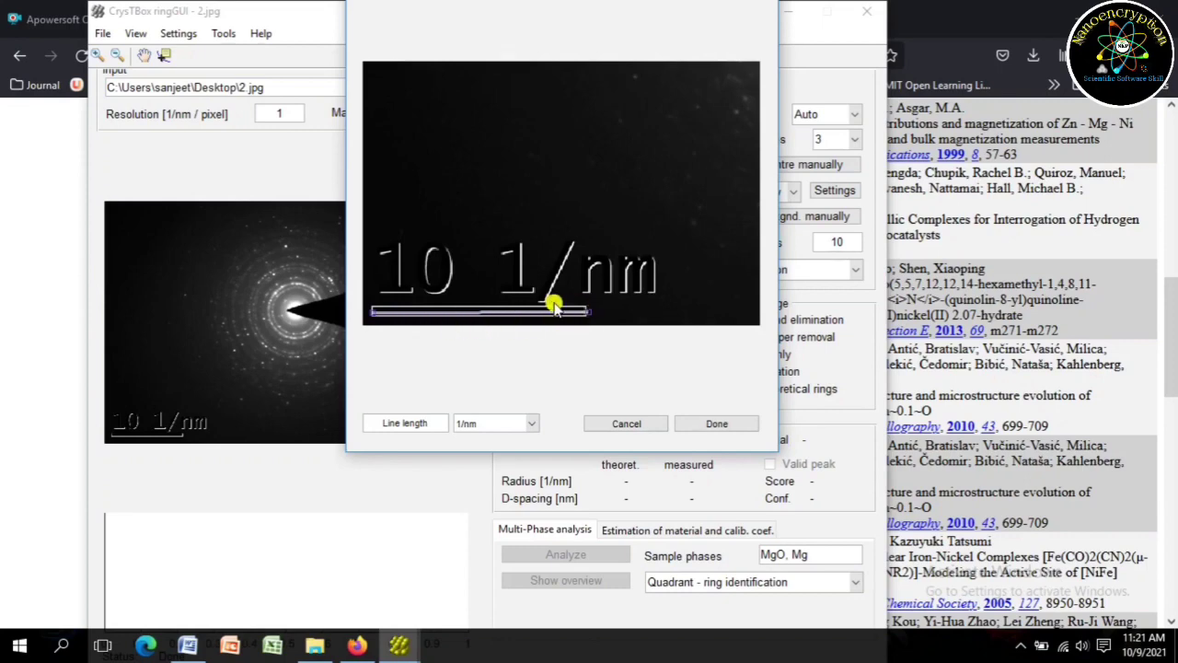
left_click_drag(434, 421, 341, 418)
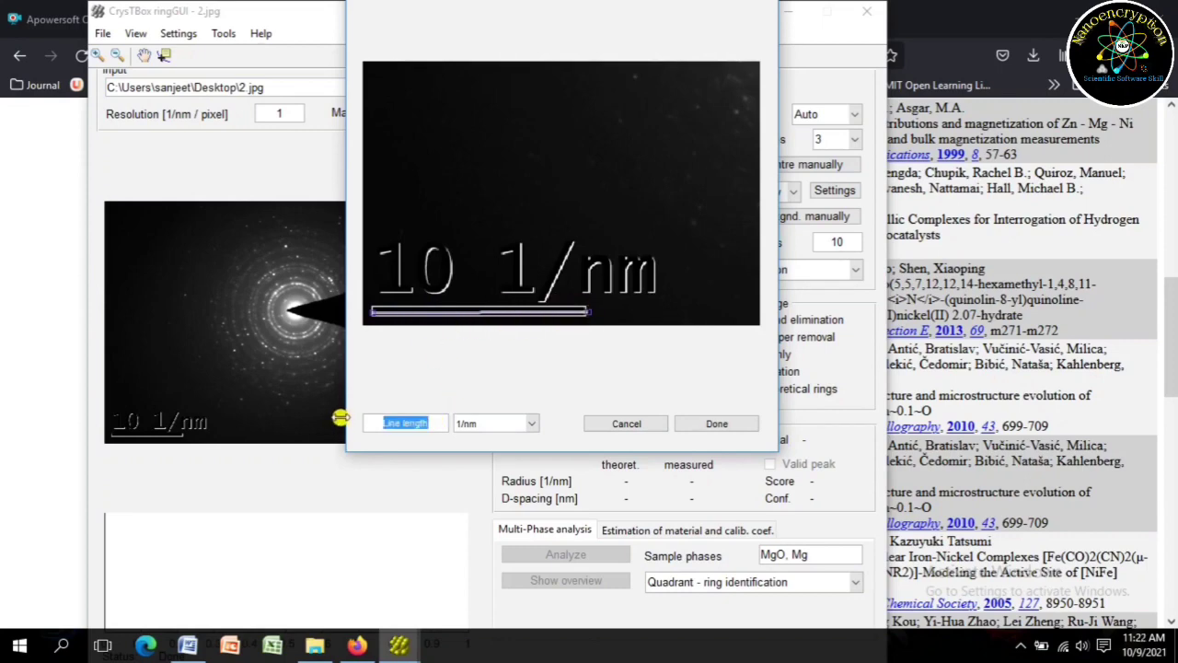
type("10")
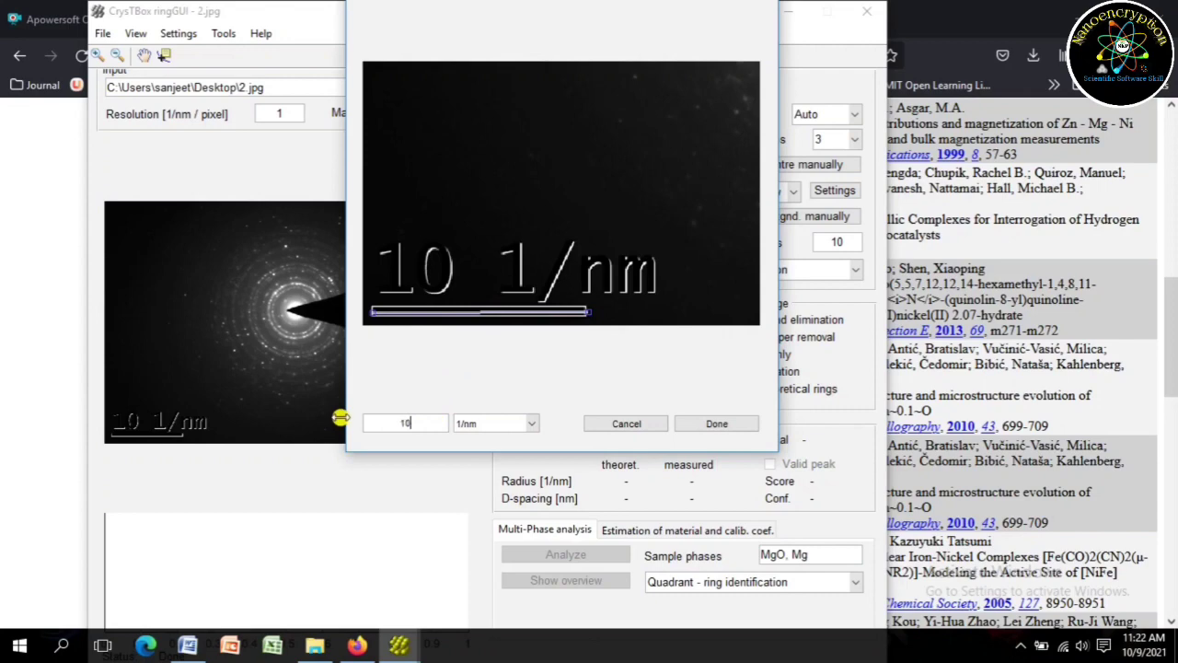
left_click(716, 424)
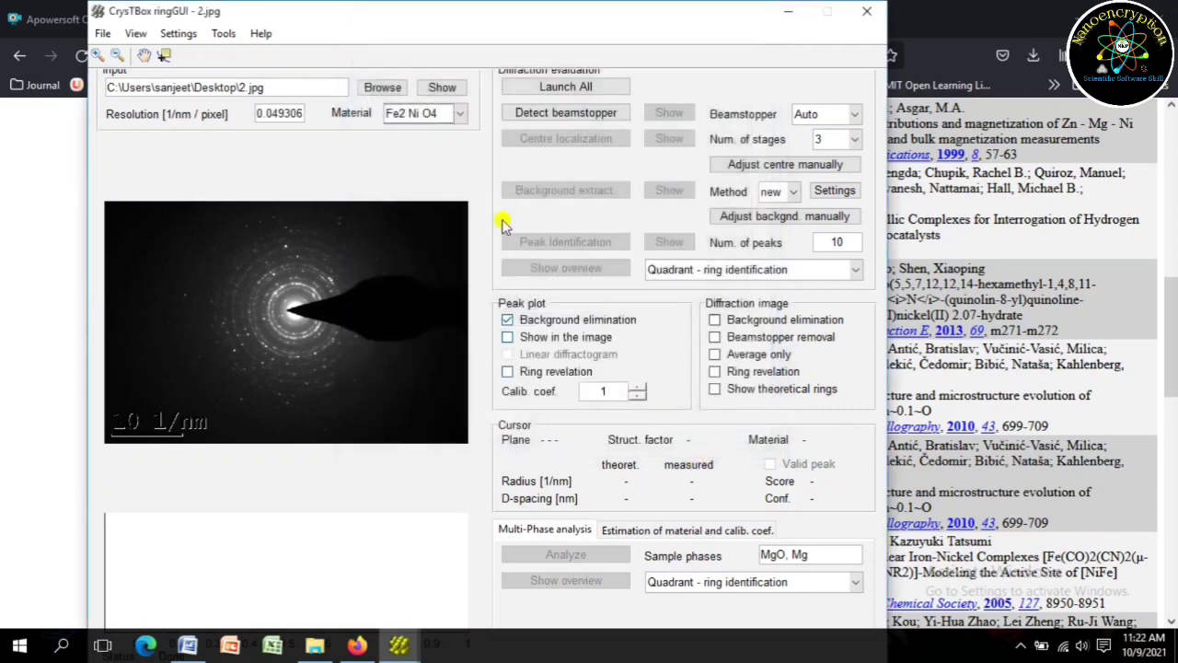
left_click(224, 33)
left_click(261, 58)
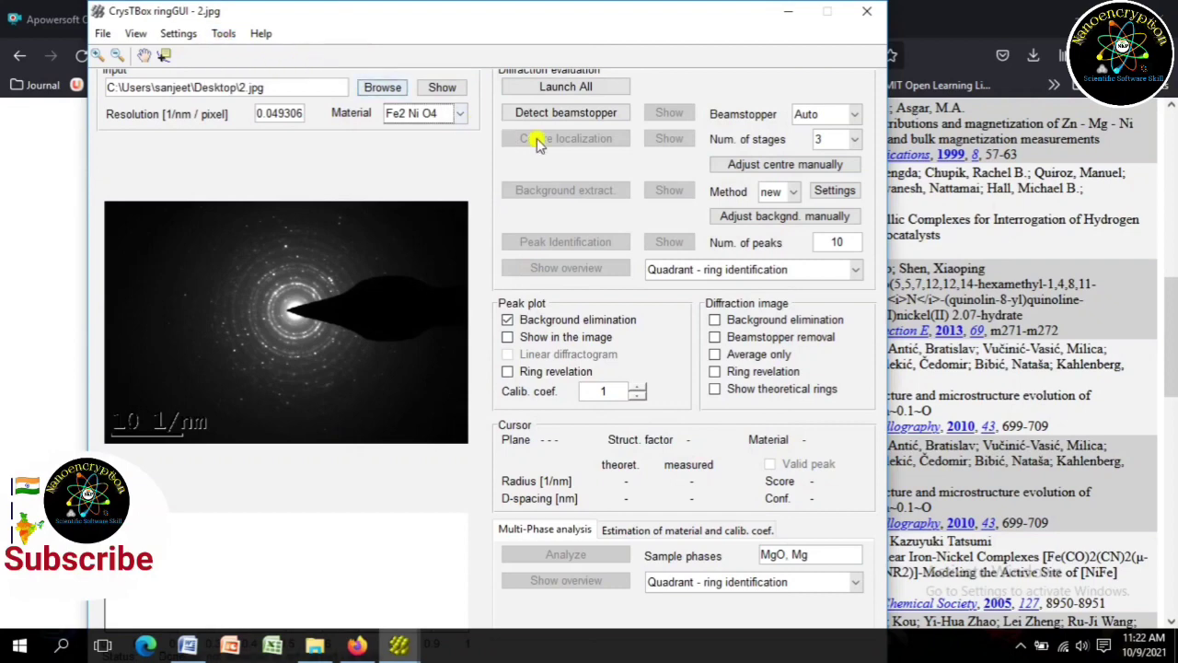
Detect the beamstopper and run the centre localization on the diffraction image.
left_click(581, 117)
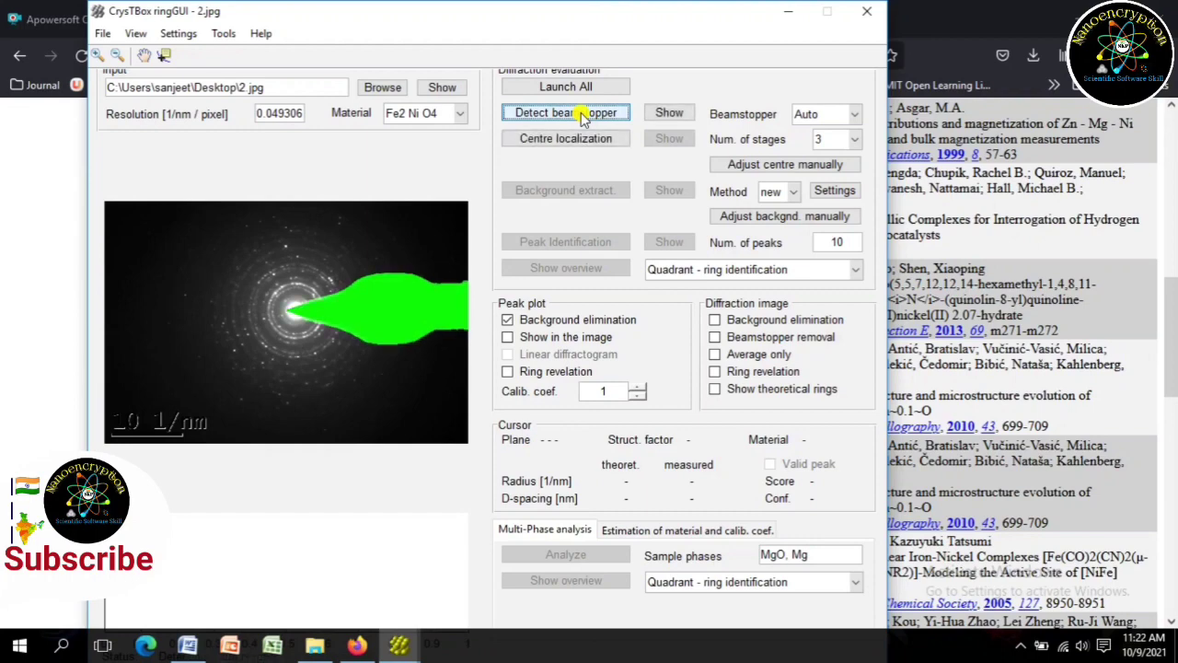
left_click(593, 139)
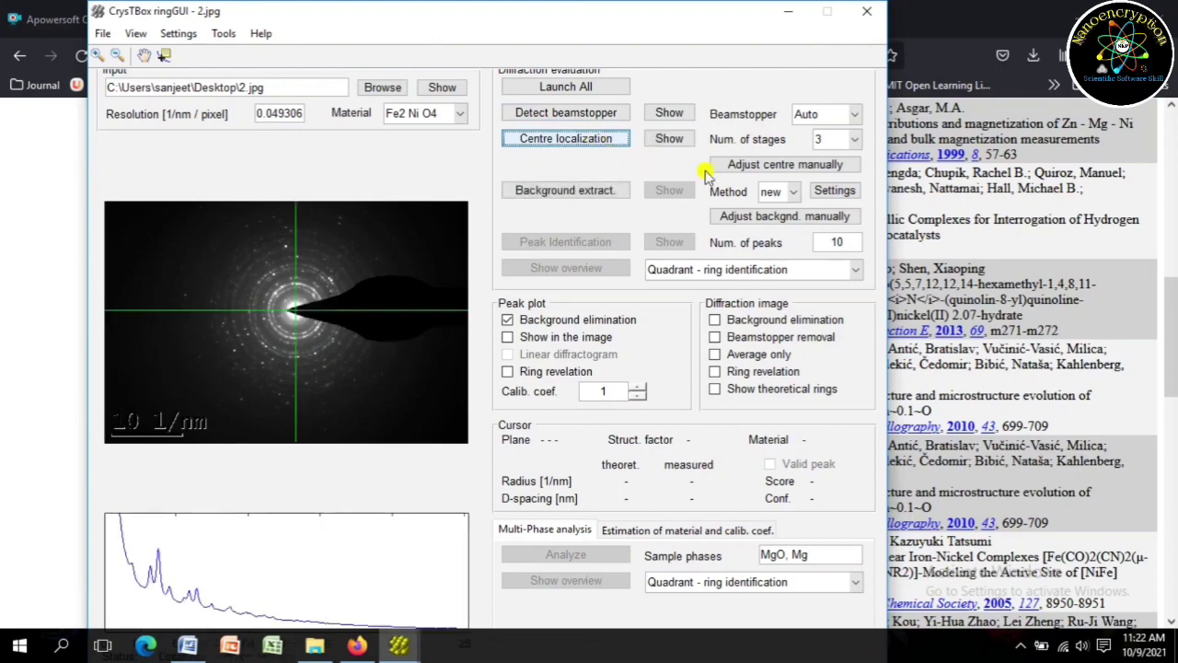
Manually shift the diffraction centre up by one pixel to Y 308 px and accept the adjustment.
left_click(791, 164)
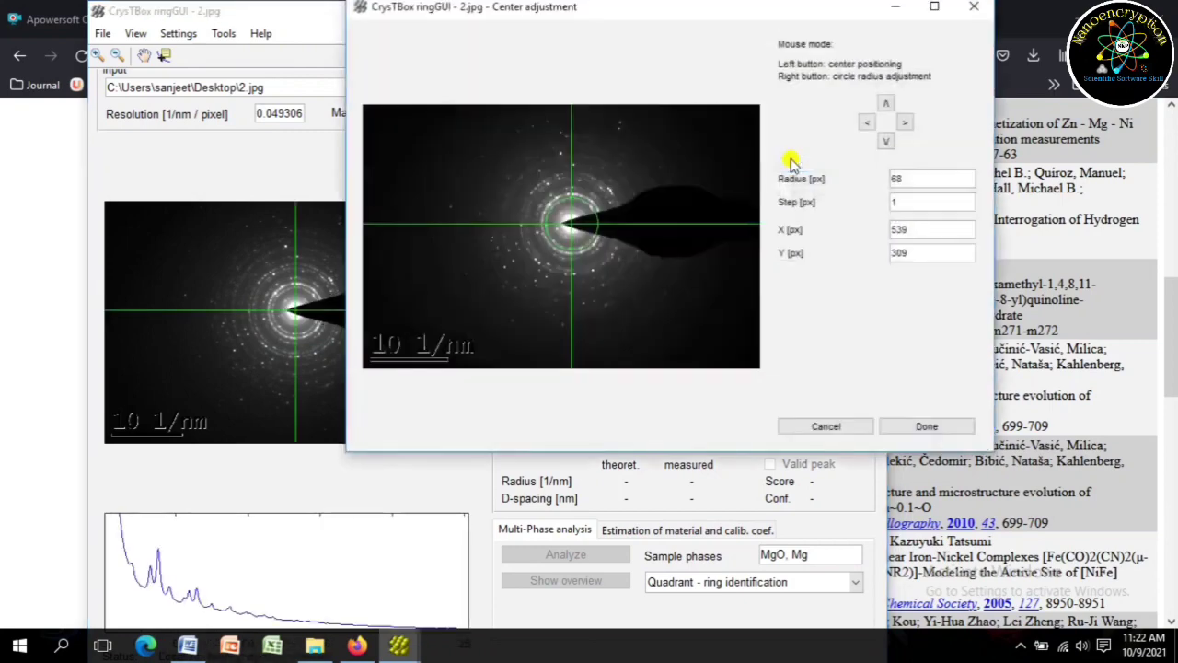
left_click(885, 103)
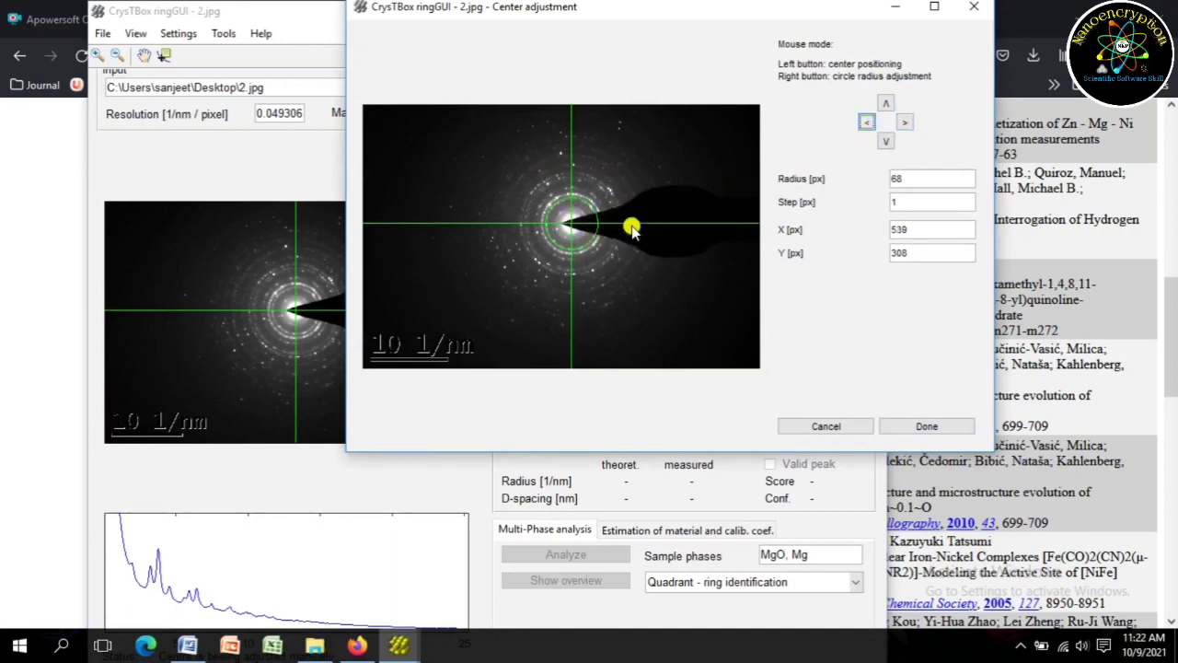
left_click(912, 426)
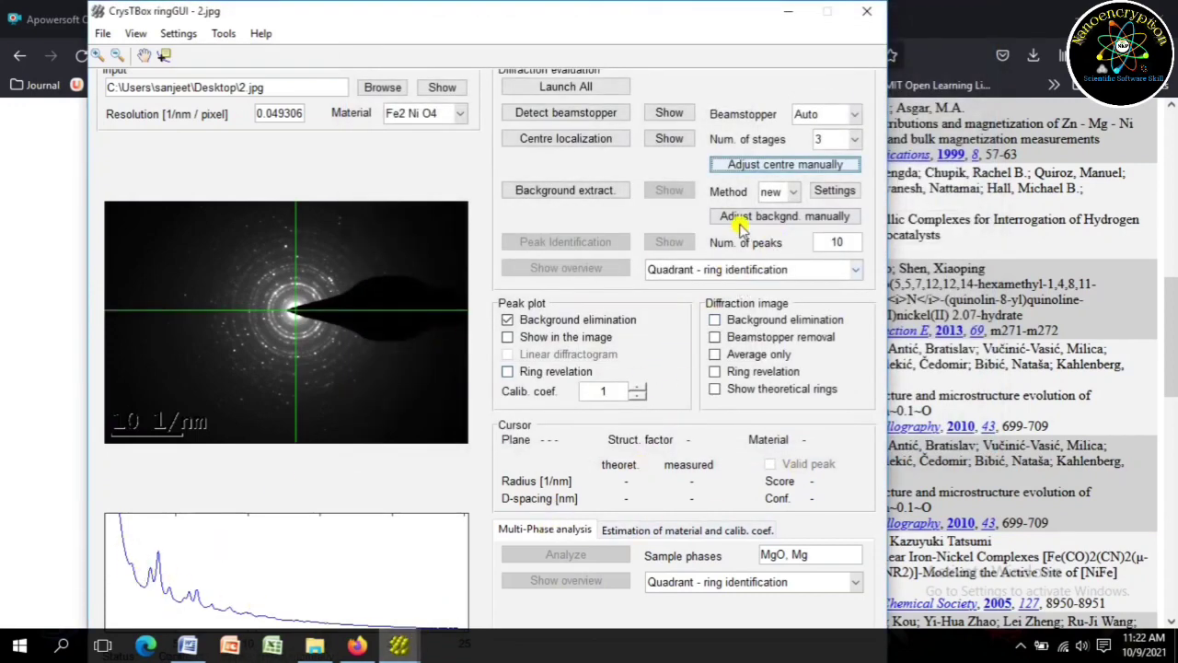
Start the manual background adjustment without snapping to the profile and place background points from the steep start to the tail of the curve.
left_click(794, 221)
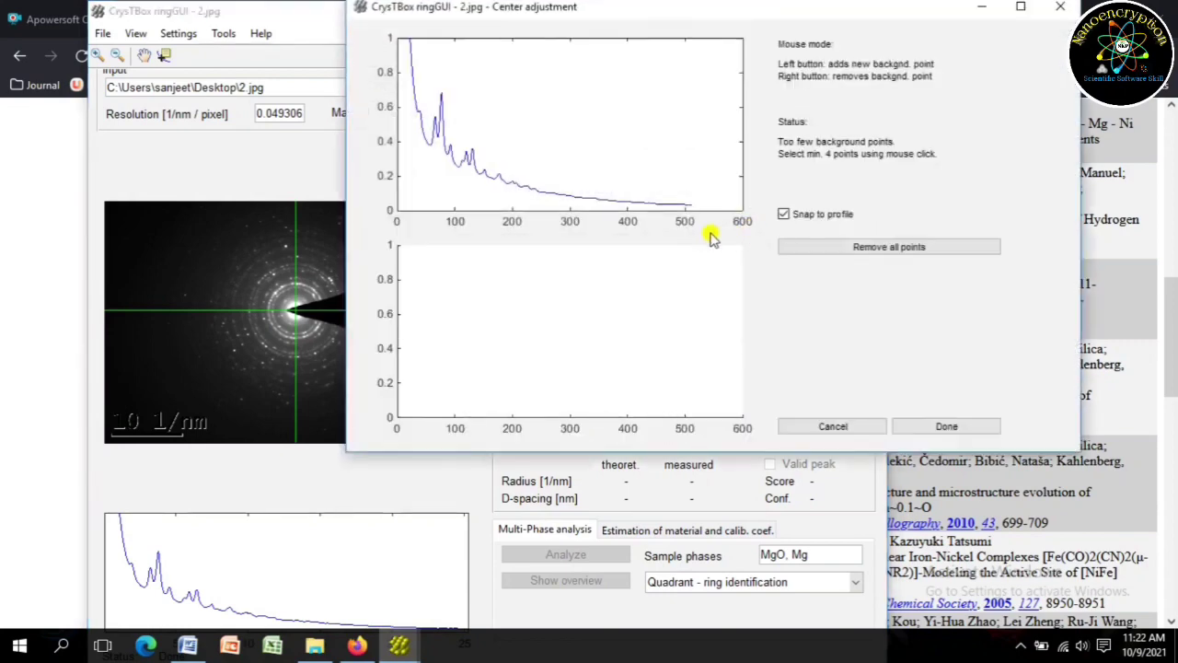
left_click(784, 214)
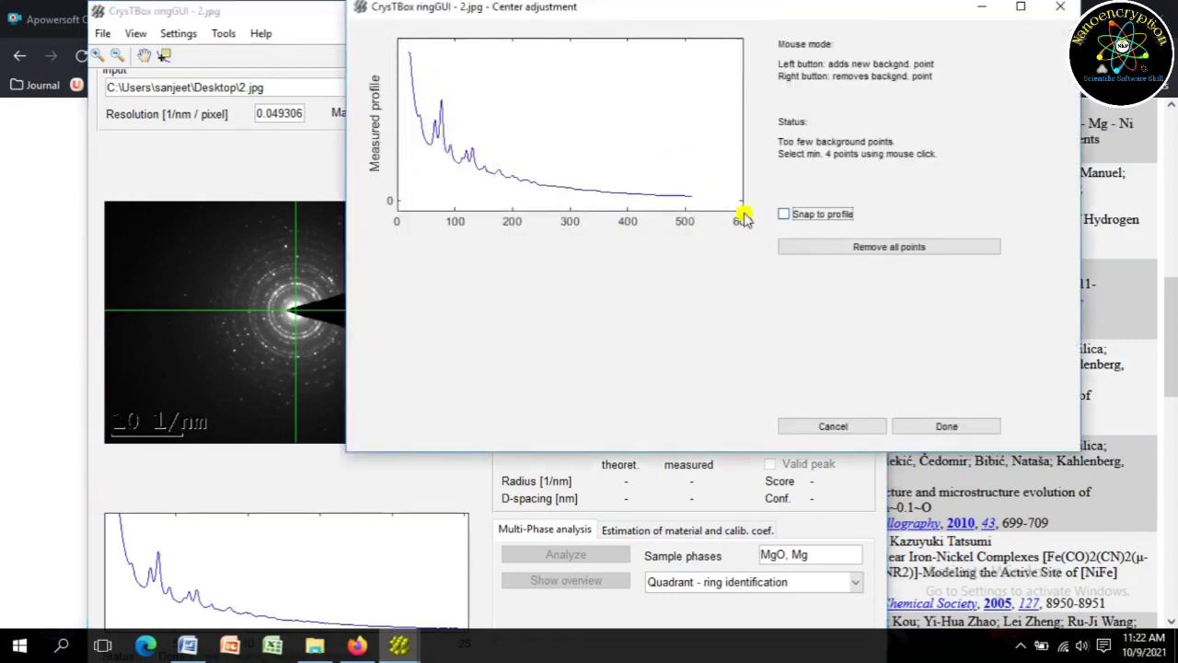
left_click(412, 78)
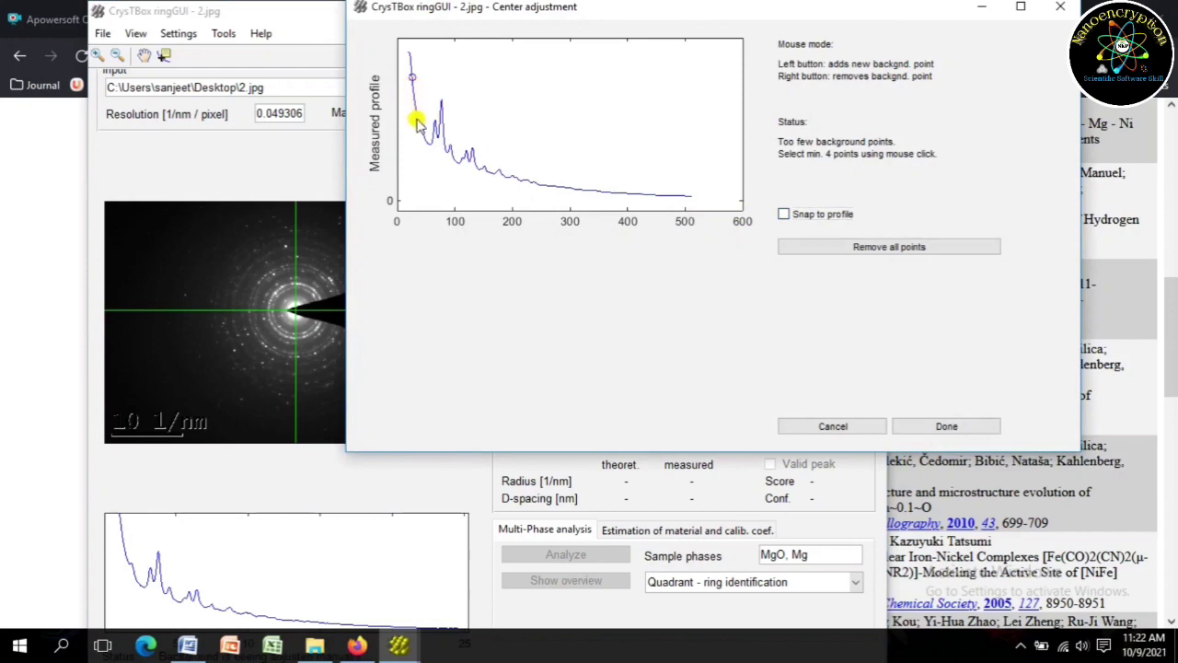
left_click(416, 116)
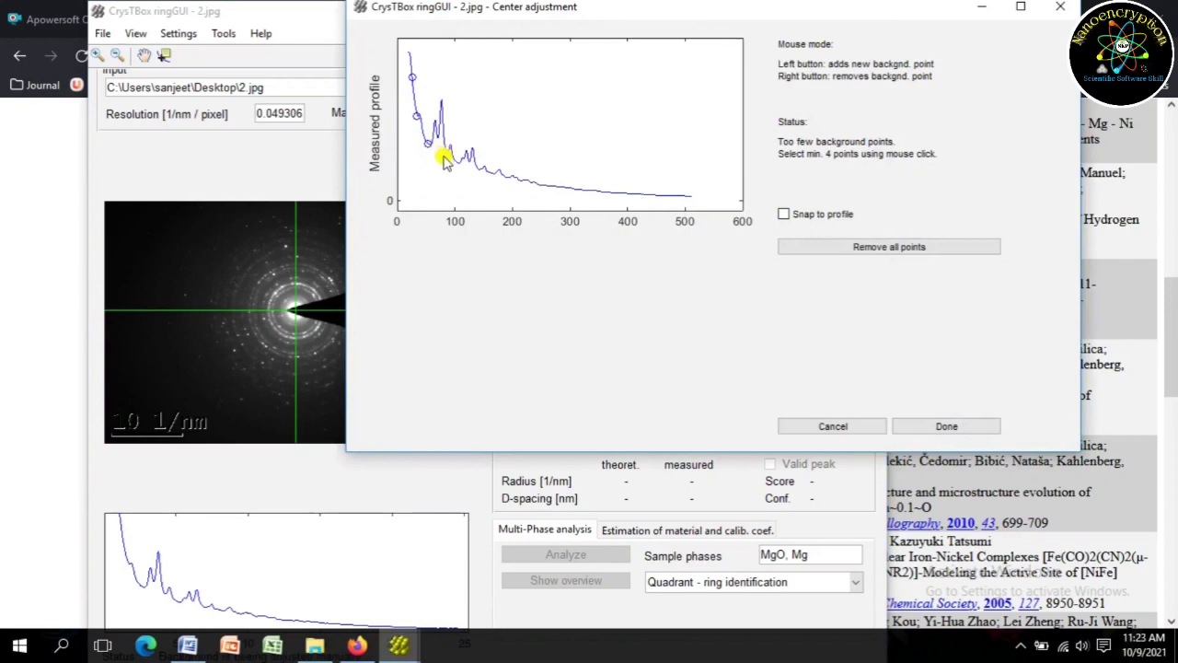
left_click(445, 155)
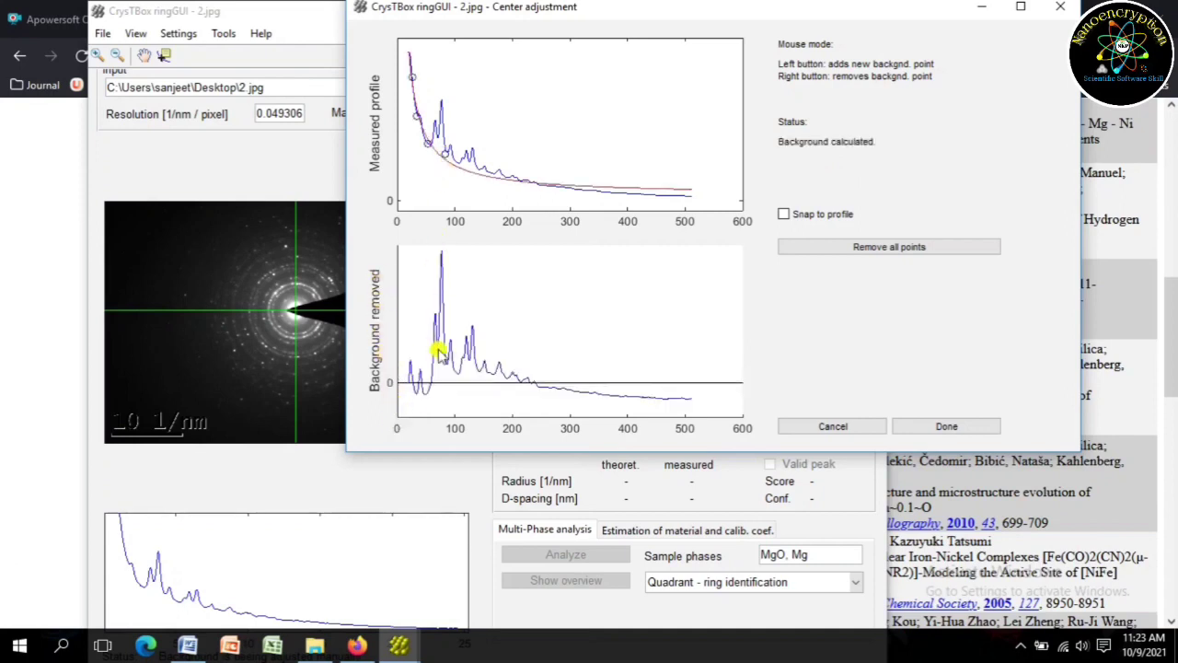
left_click(478, 172)
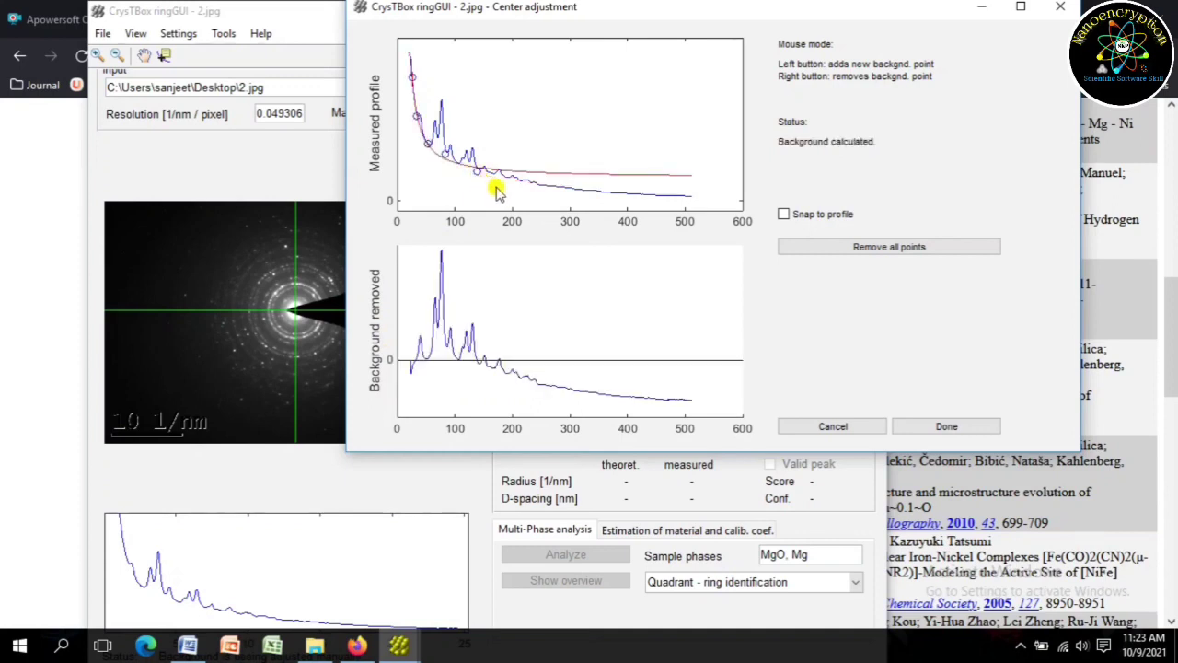
right_click(507, 185)
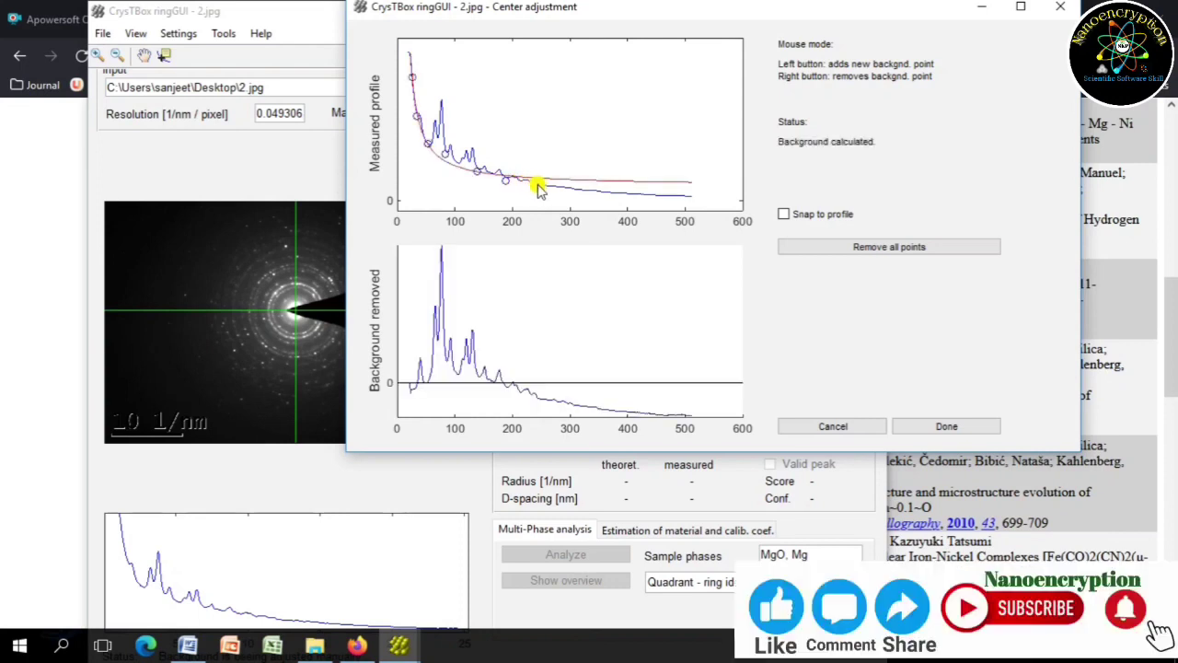
left_click(577, 190)
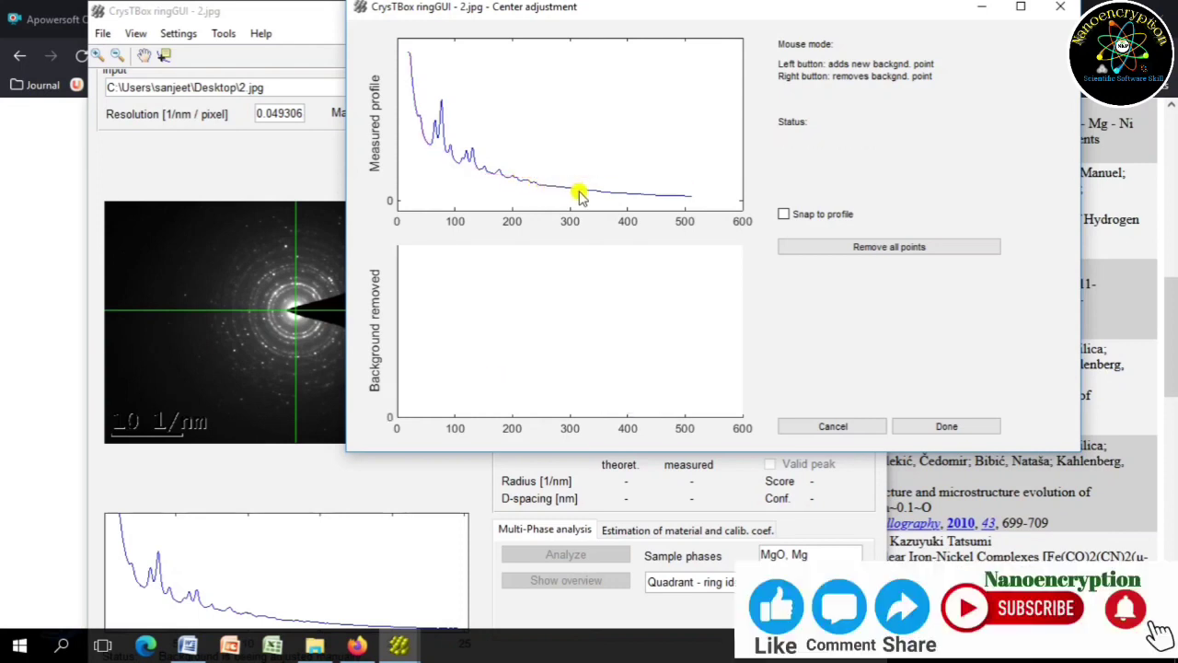
right_click(661, 201)
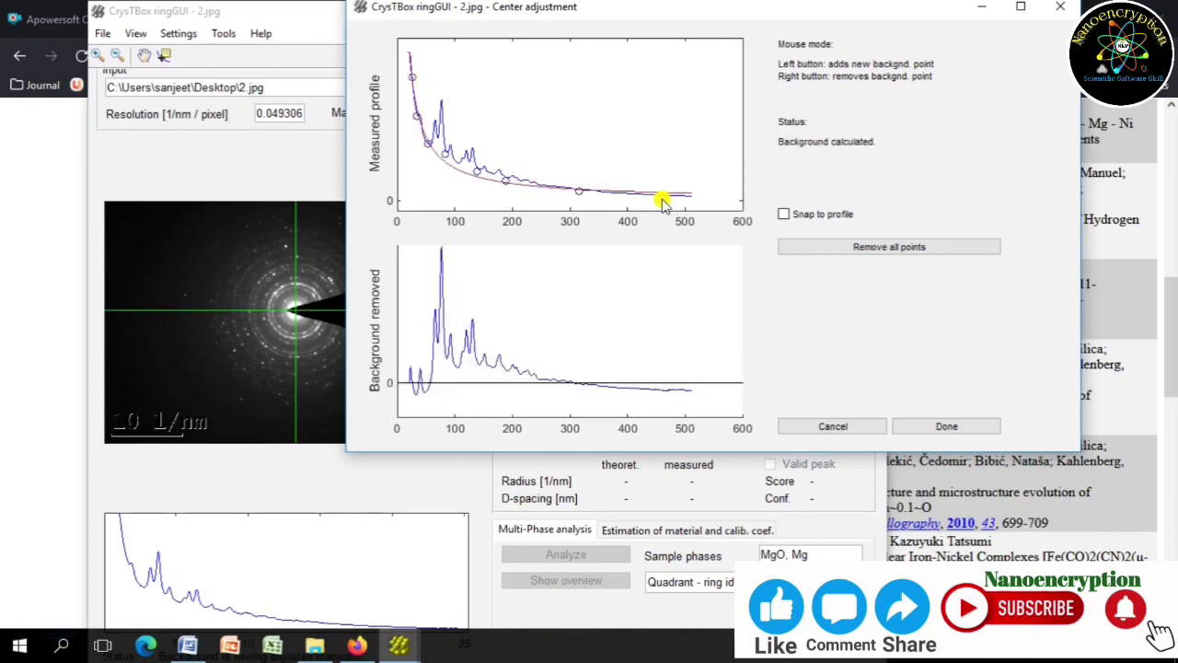
left_click(686, 199)
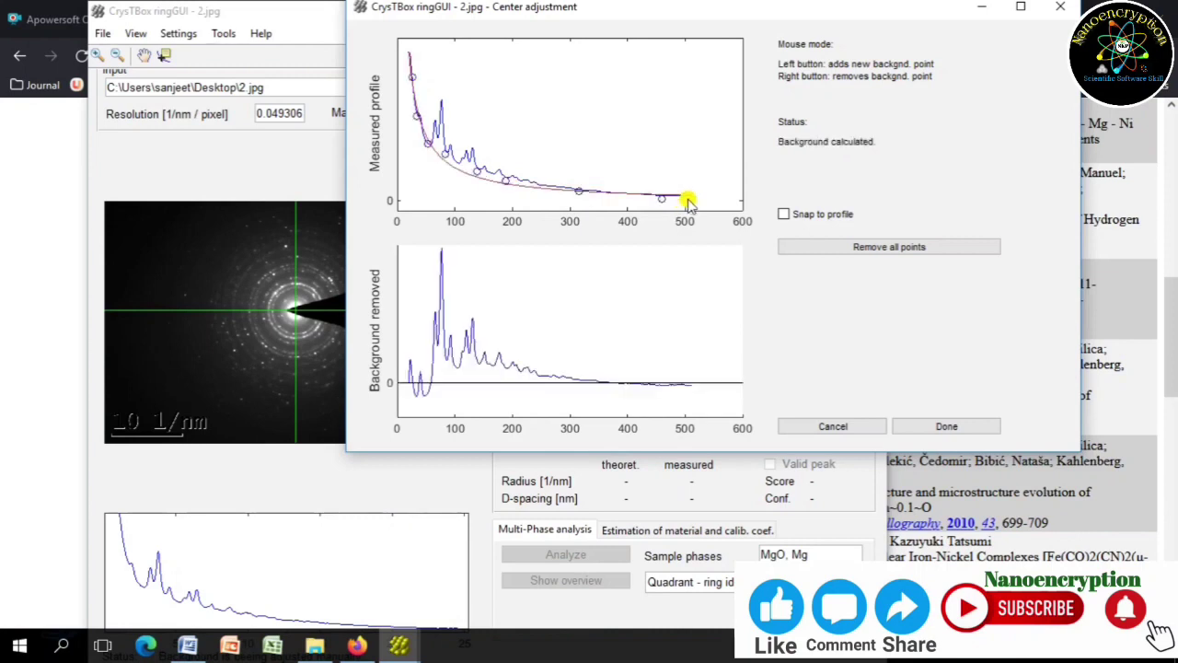
Add three more background points around the low-radius peaks and accept the manual background.
left_click(458, 173)
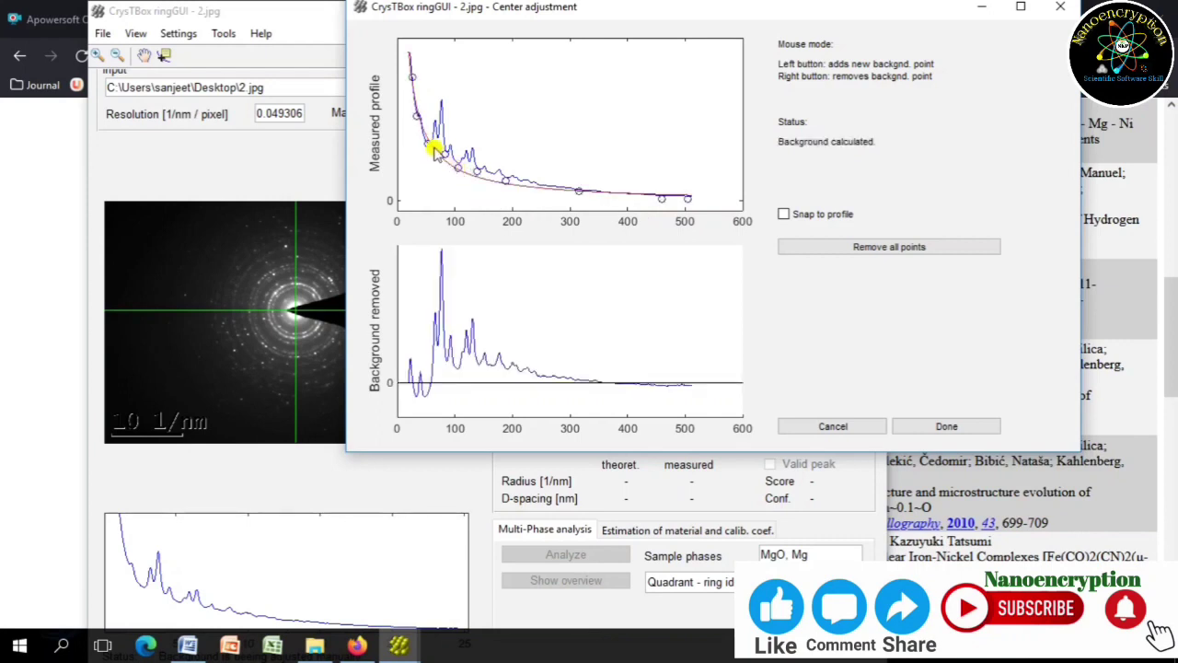
left_click(437, 150)
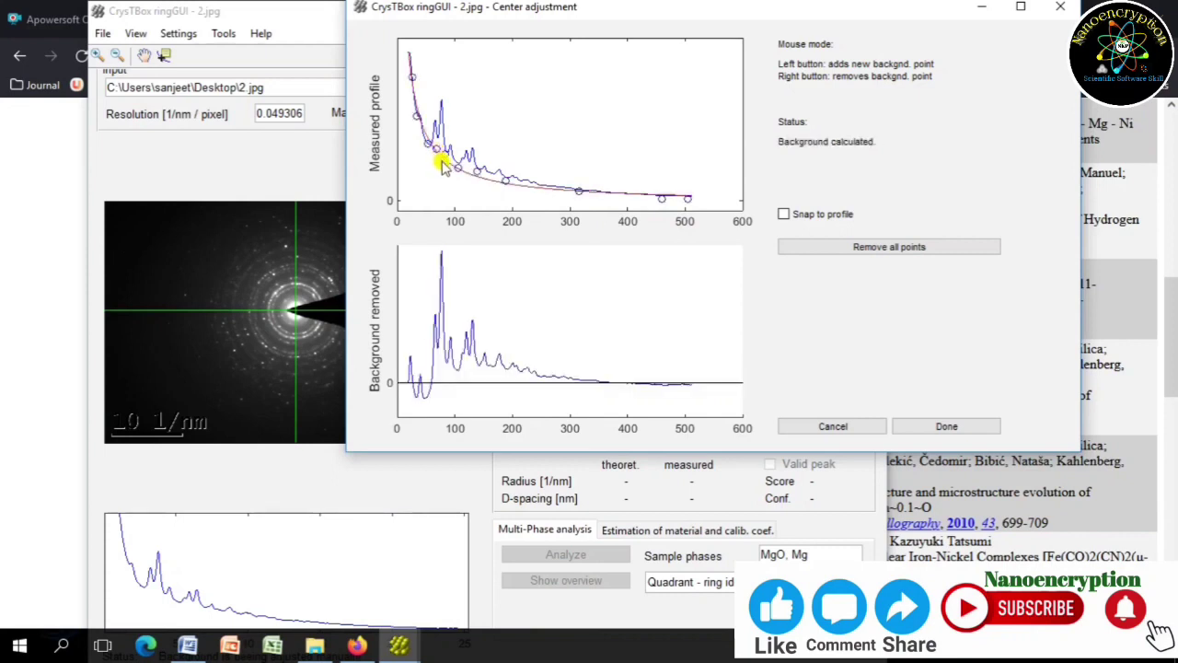
left_click(422, 137)
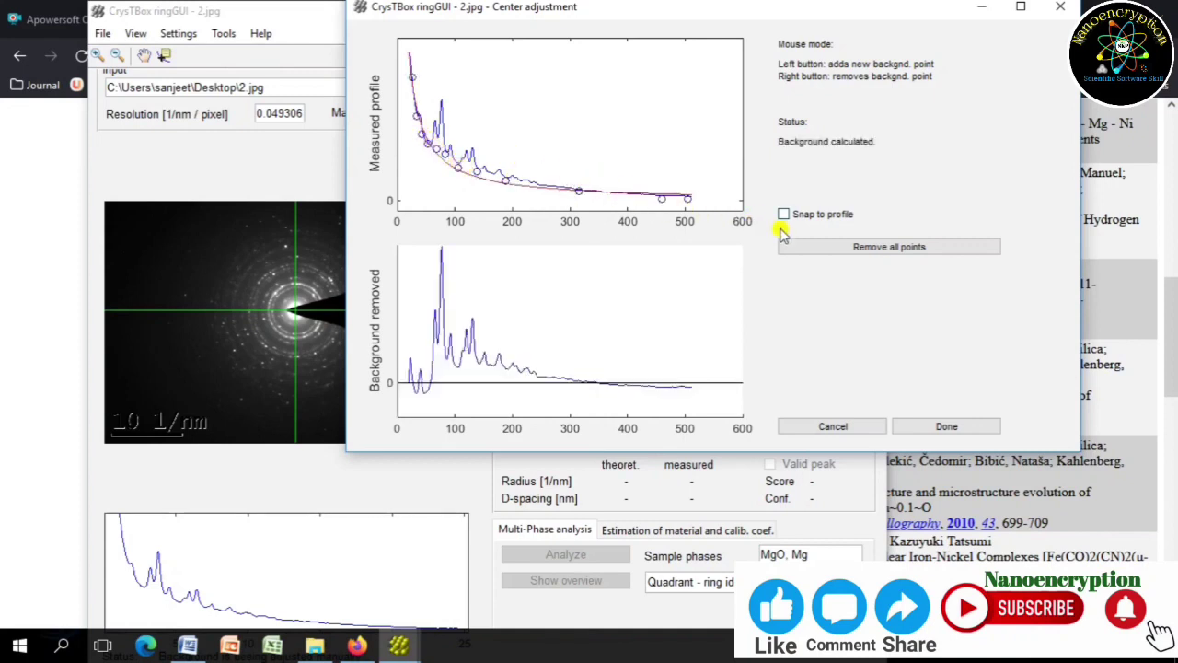
left_click(966, 427)
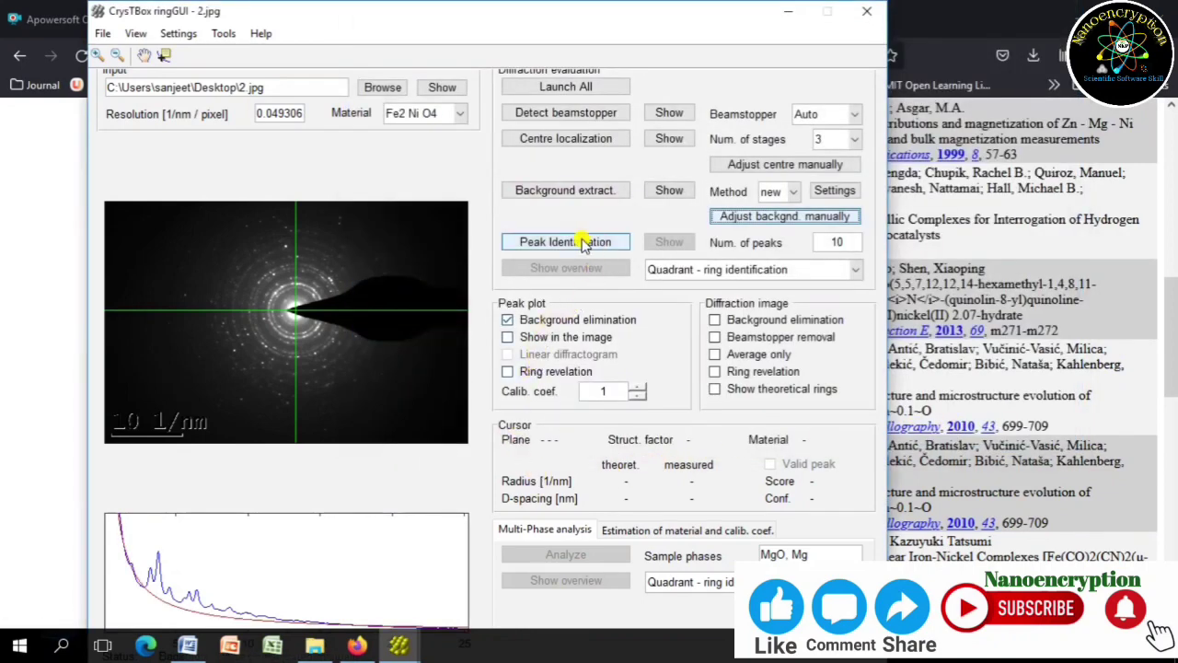
Identify 10 peaks and show the quadrant ring identification overview, briefly previewing the peak plot overlay and the average-only image.
left_click(543, 338)
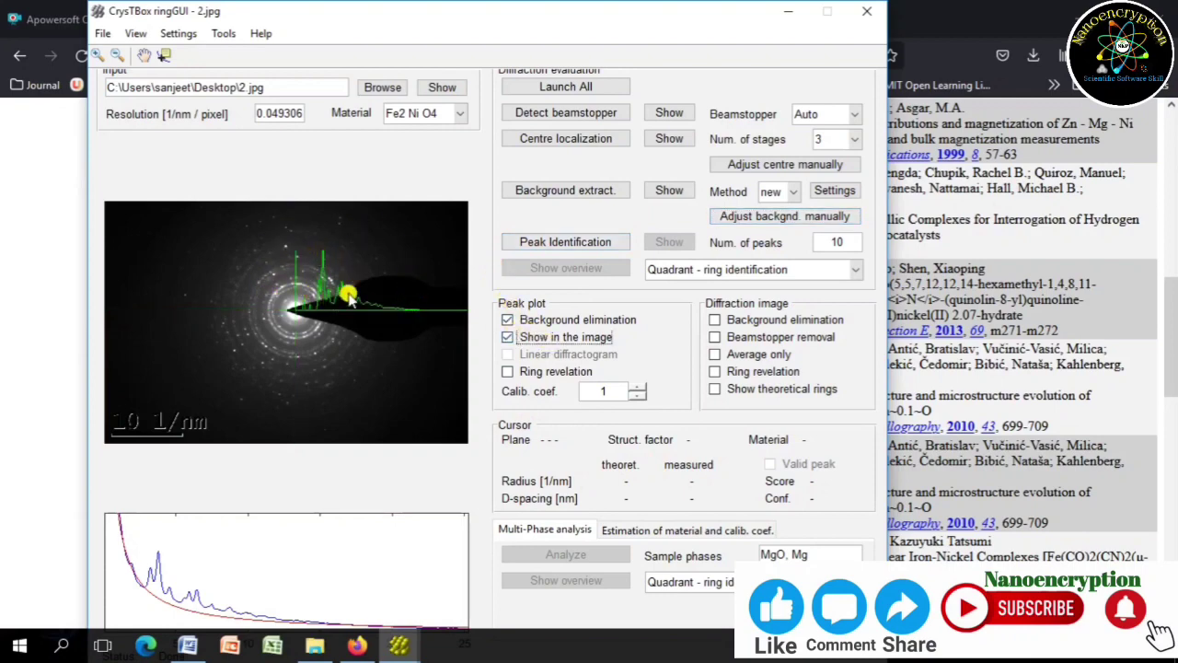
left_click(527, 340)
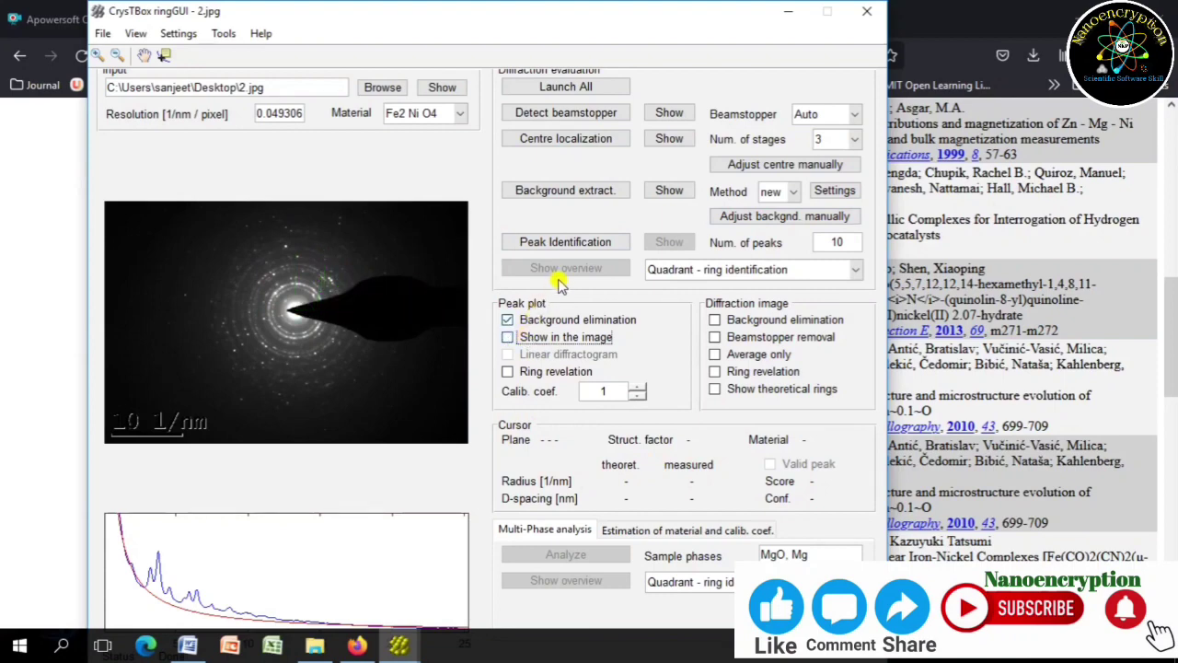
left_click(586, 245)
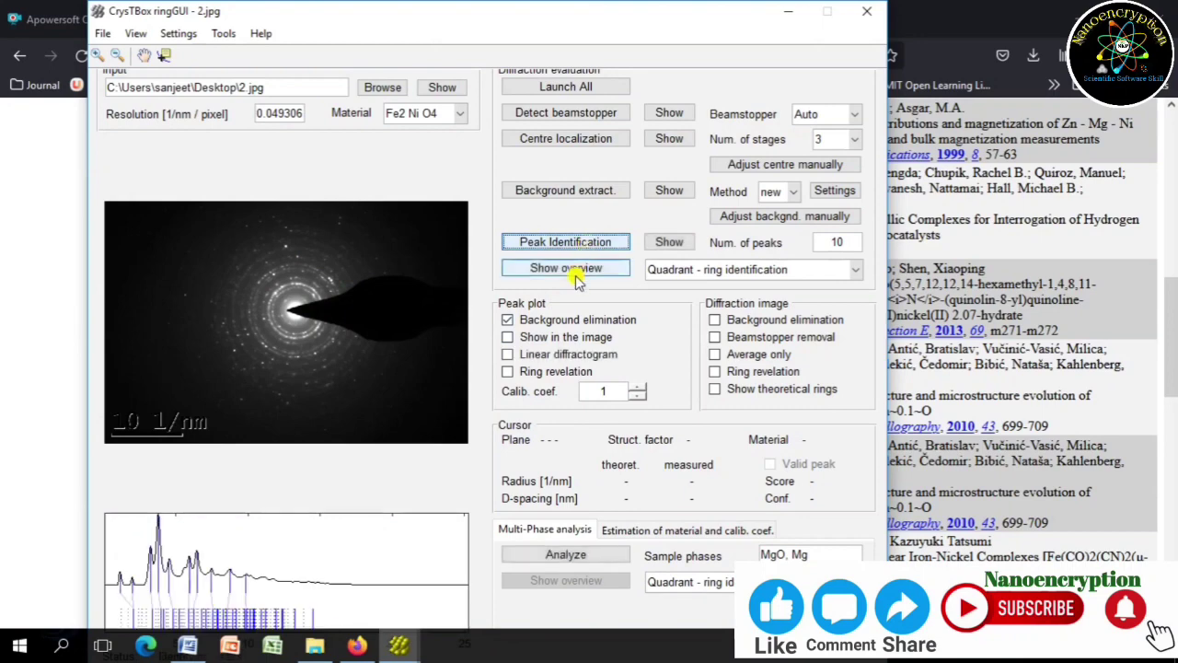
left_click(555, 273)
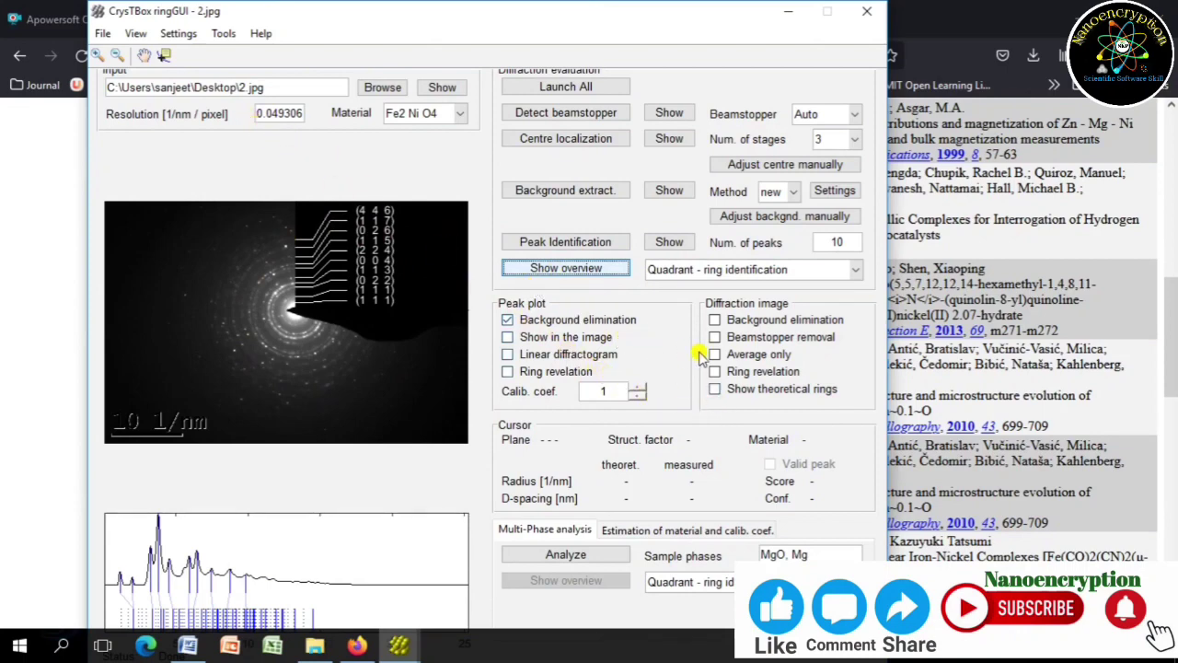
left_click(727, 357)
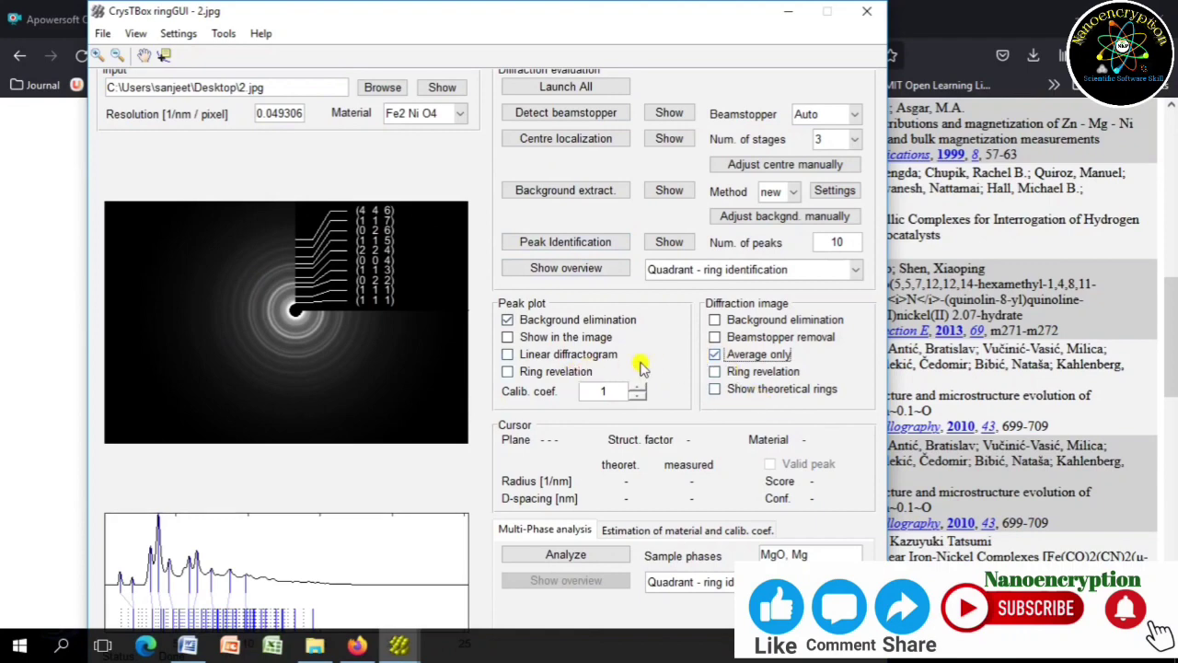
left_click(717, 358)
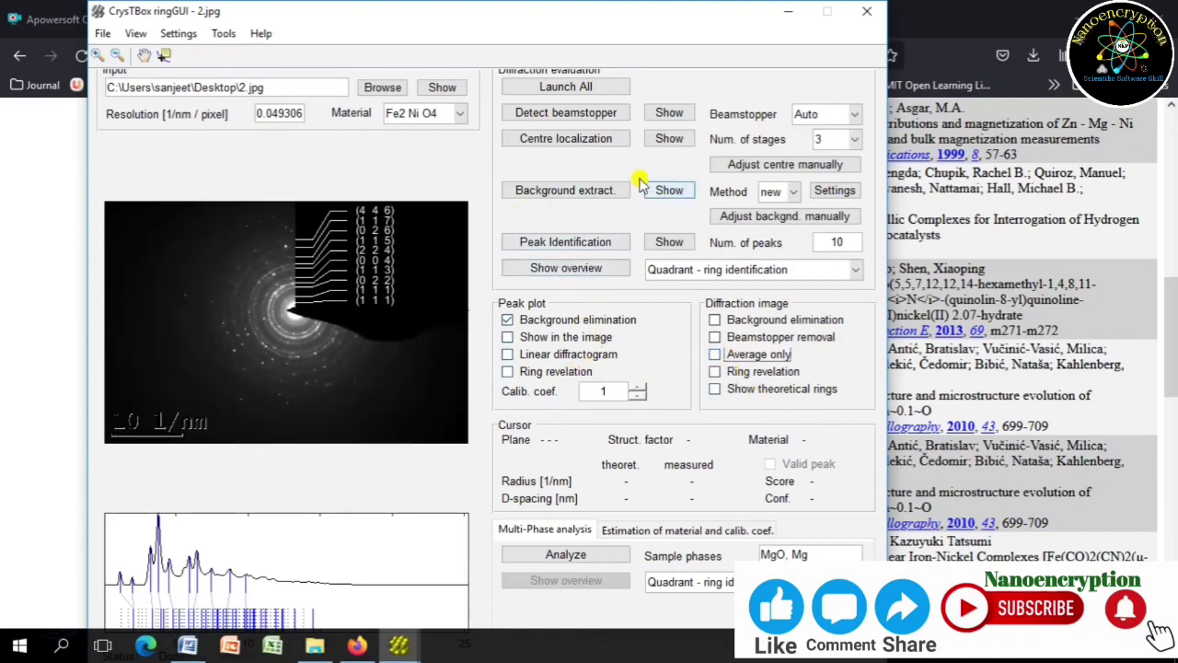
Generate an HTML report of the analysis and save it on the Desktop as report.html.
left_click(102, 34)
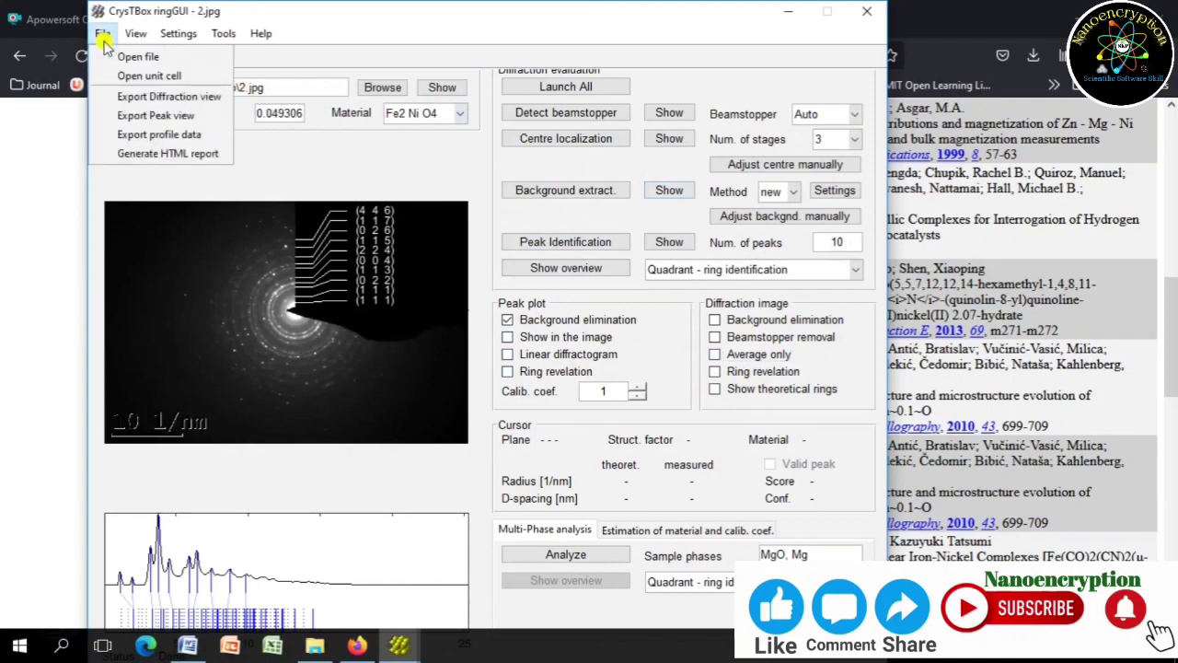
left_click(162, 153)
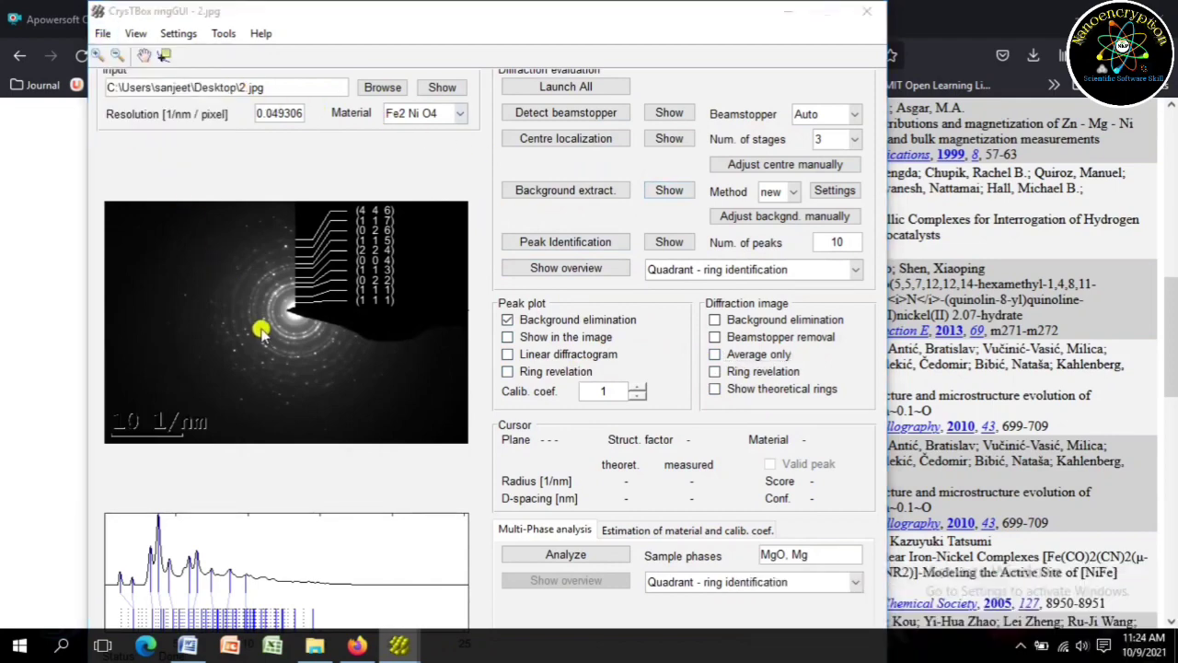
left_click(323, 347)
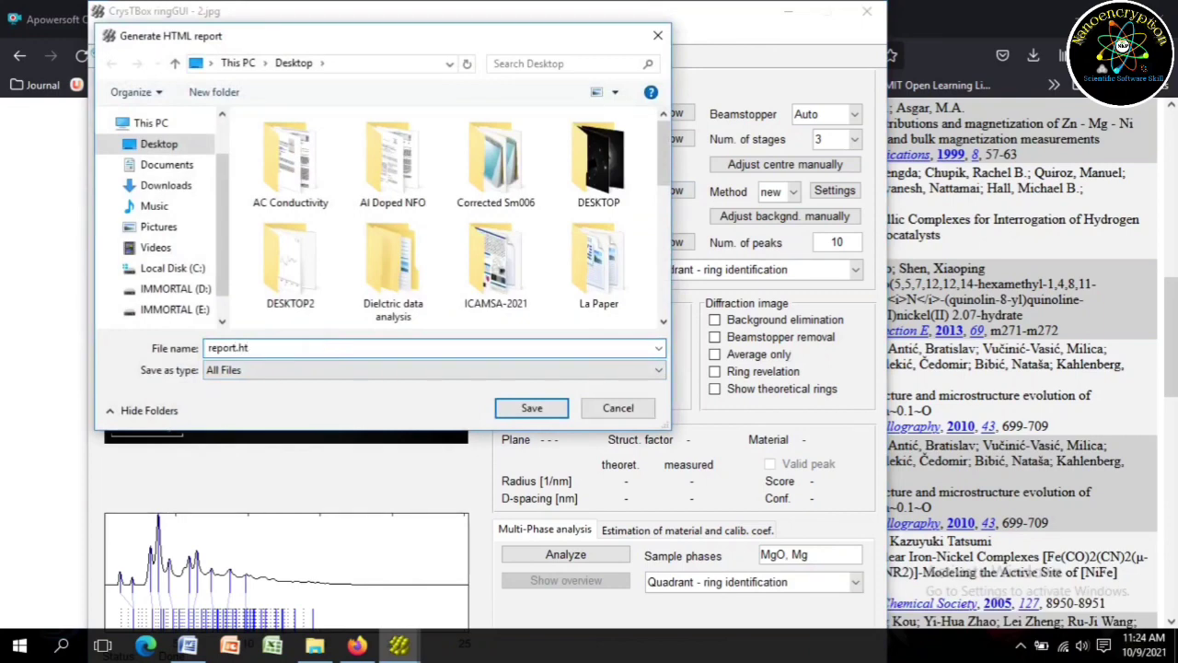
left_click(532, 408)
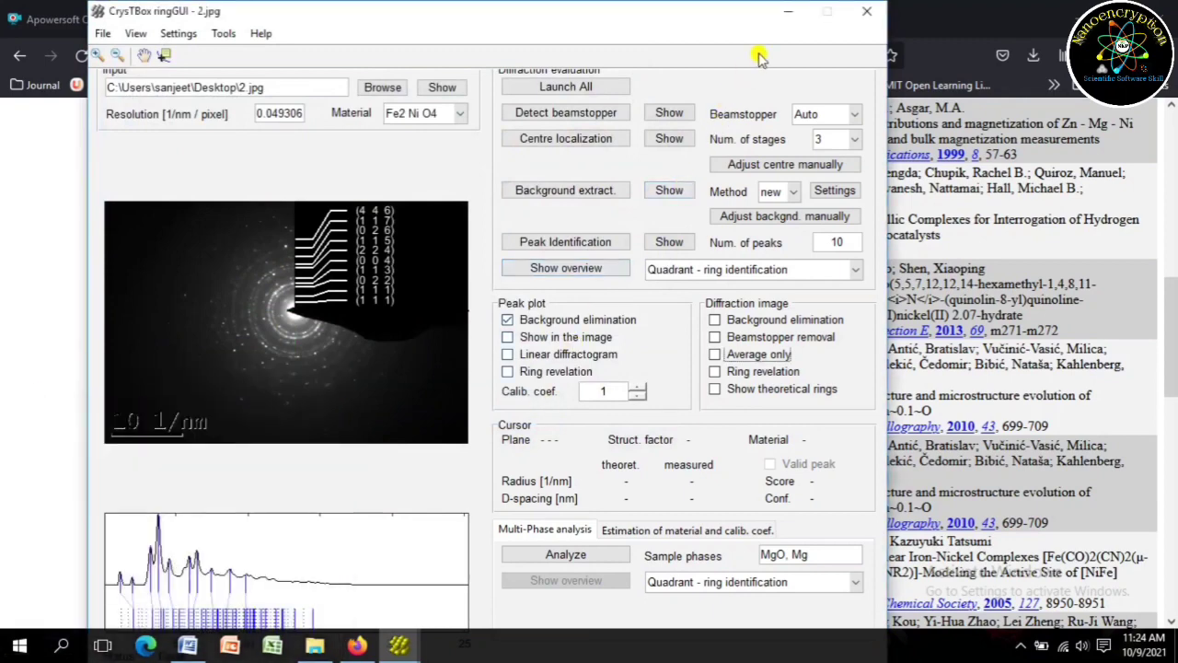
Clear the open windows out of the way and open the saved report file from the Desktop in the browser.
left_click(788, 11)
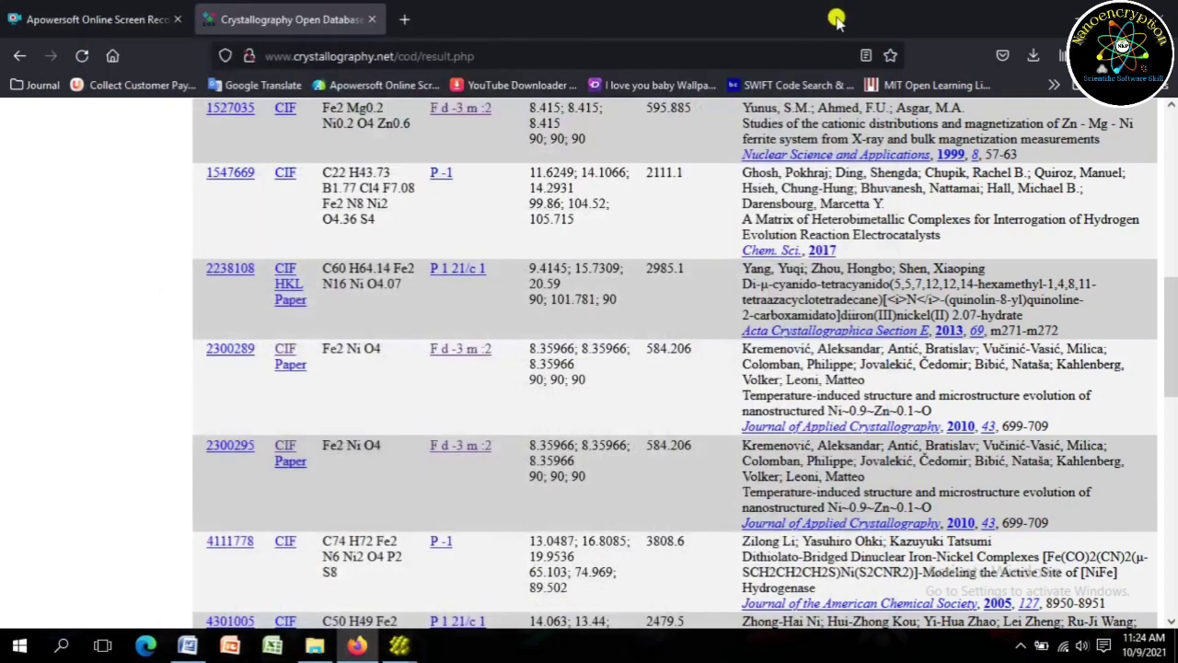
left_click(1053, 13)
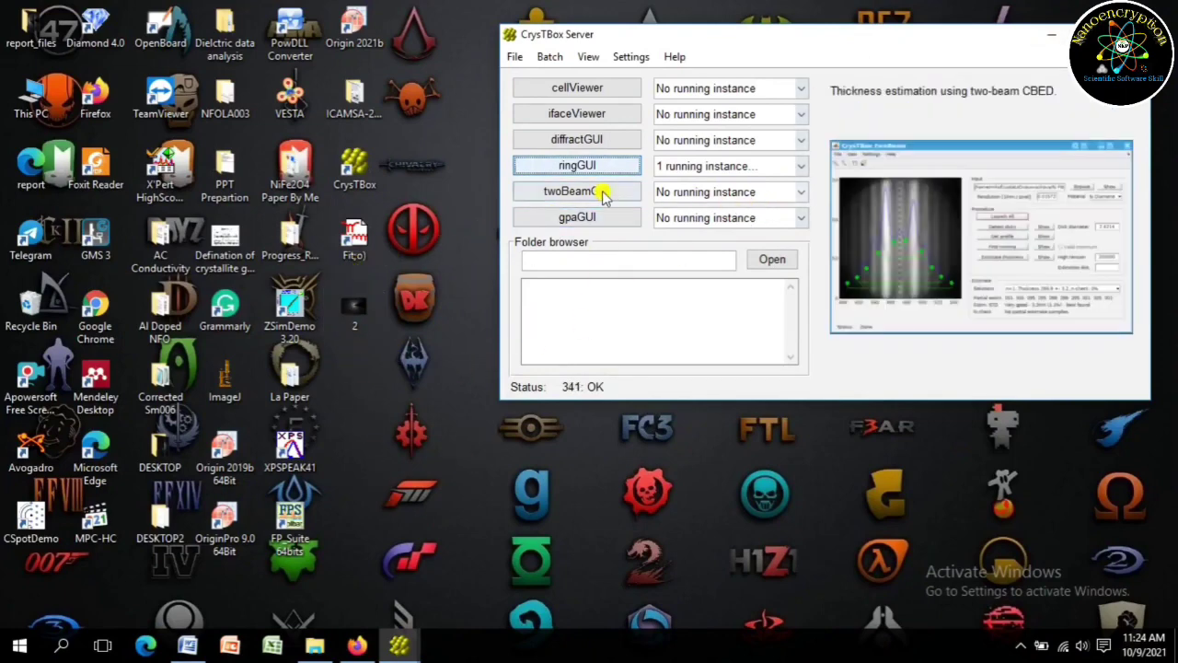
left_click(35, 171)
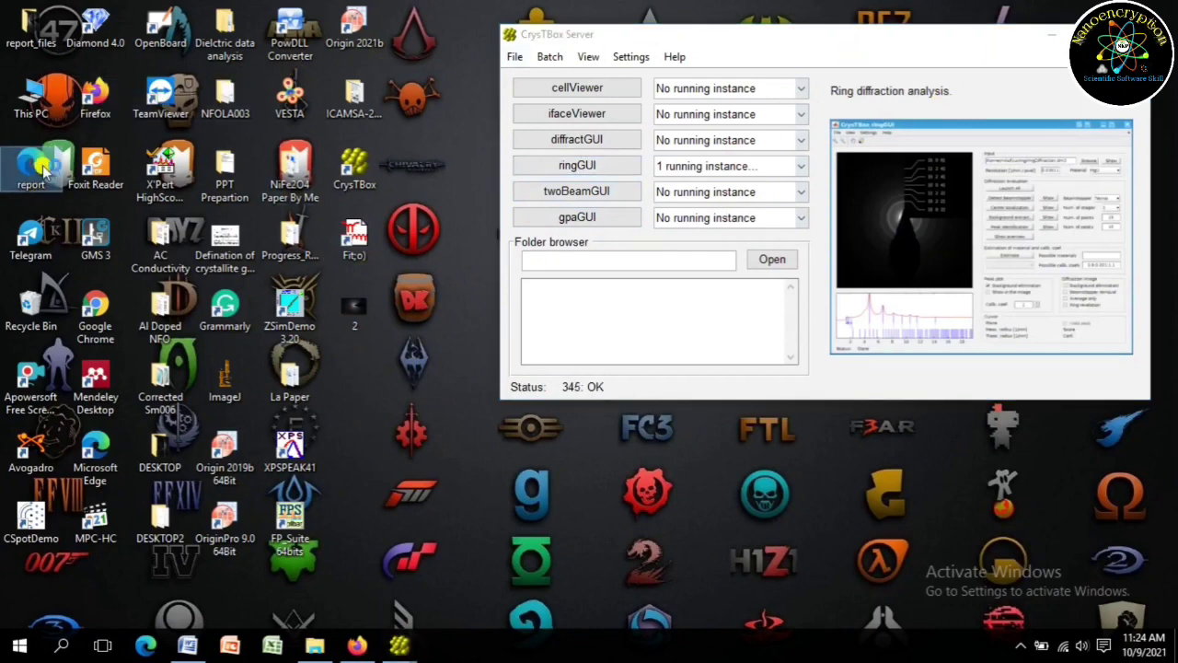
double_click(43, 169)
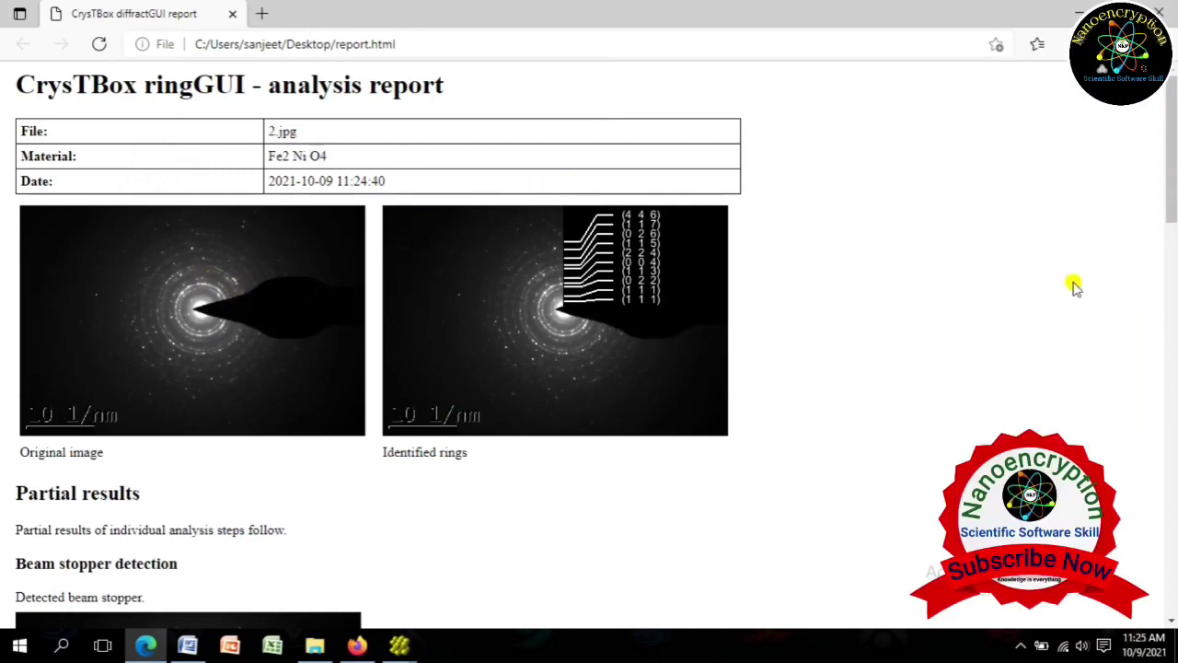
Examine the report's partial results and its ring identification table of planes, radii and d-spacings.
left_click(1172, 288)
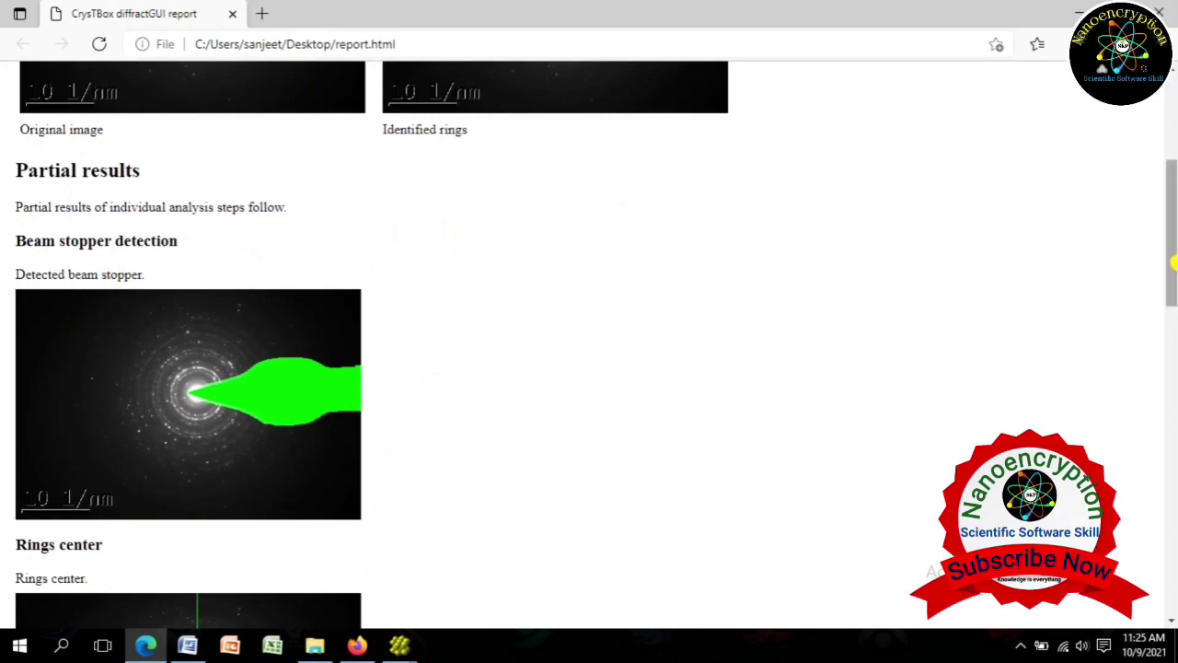
left_click_drag(1173, 262, 1165, 364)
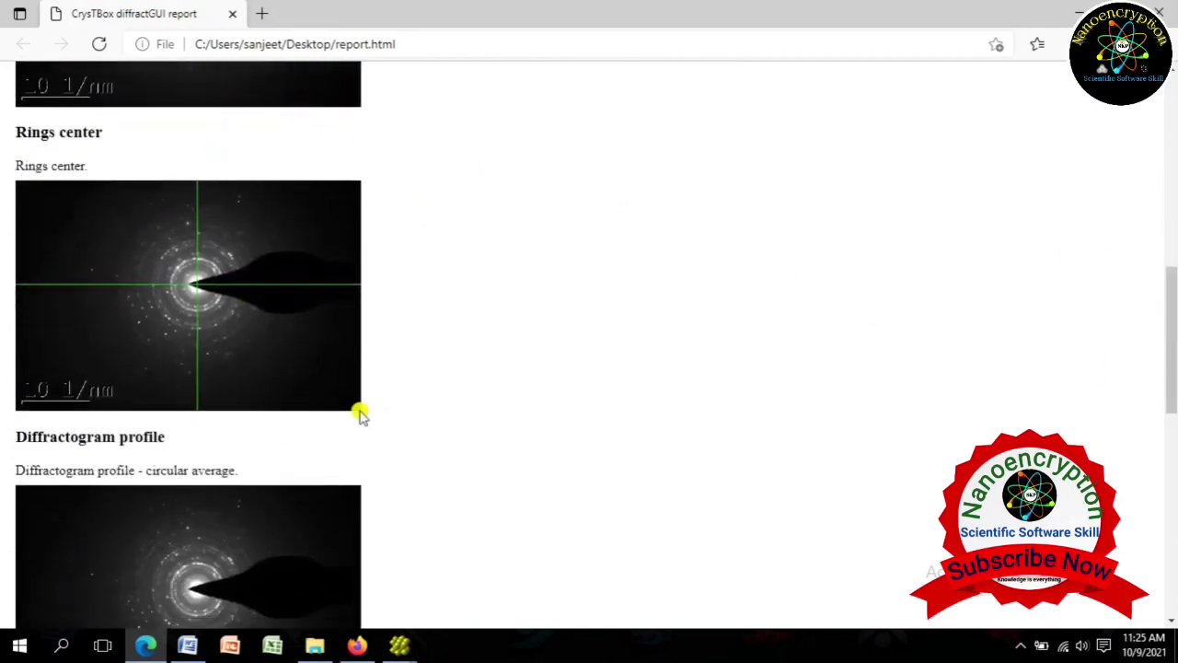
scroll(1157, 427, "down", 4)
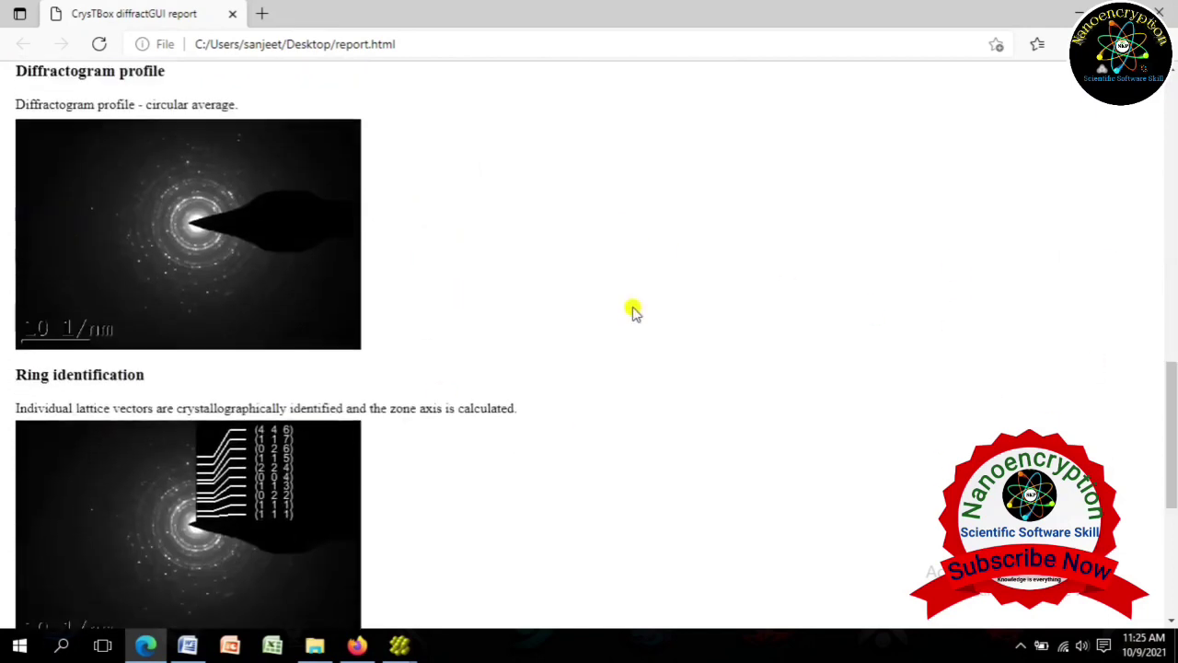
left_click_drag(1172, 474, 1166, 545)
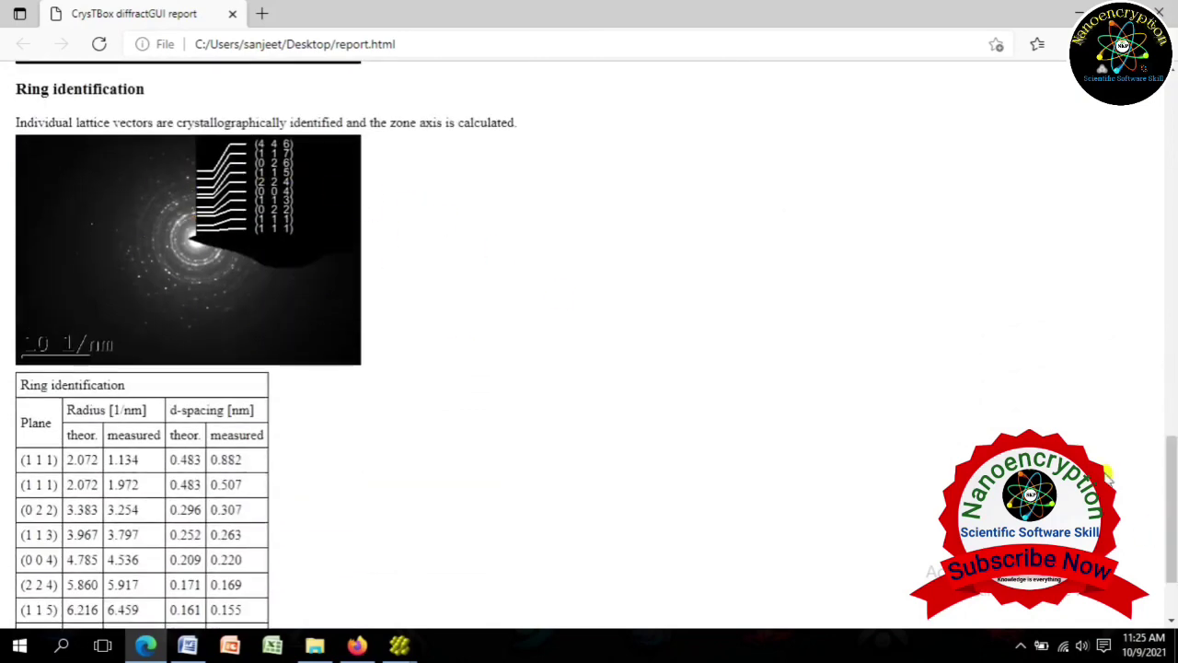
scroll(1161, 537, "down", 2)
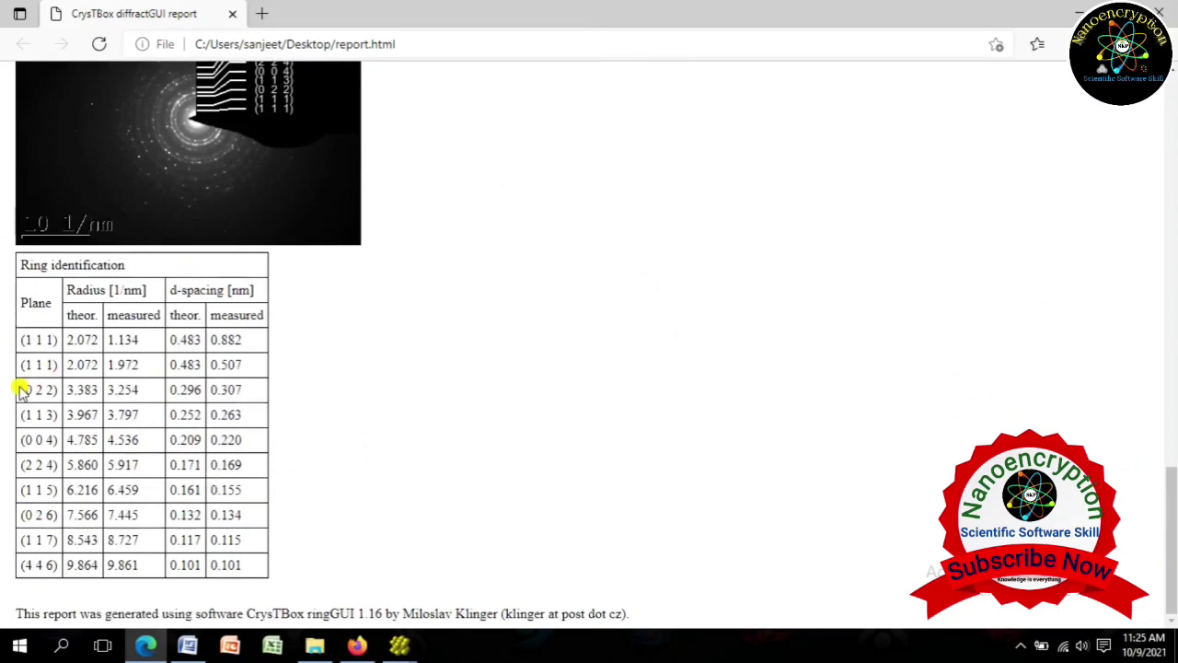
left_click_drag(1173, 493, 1173, 116)
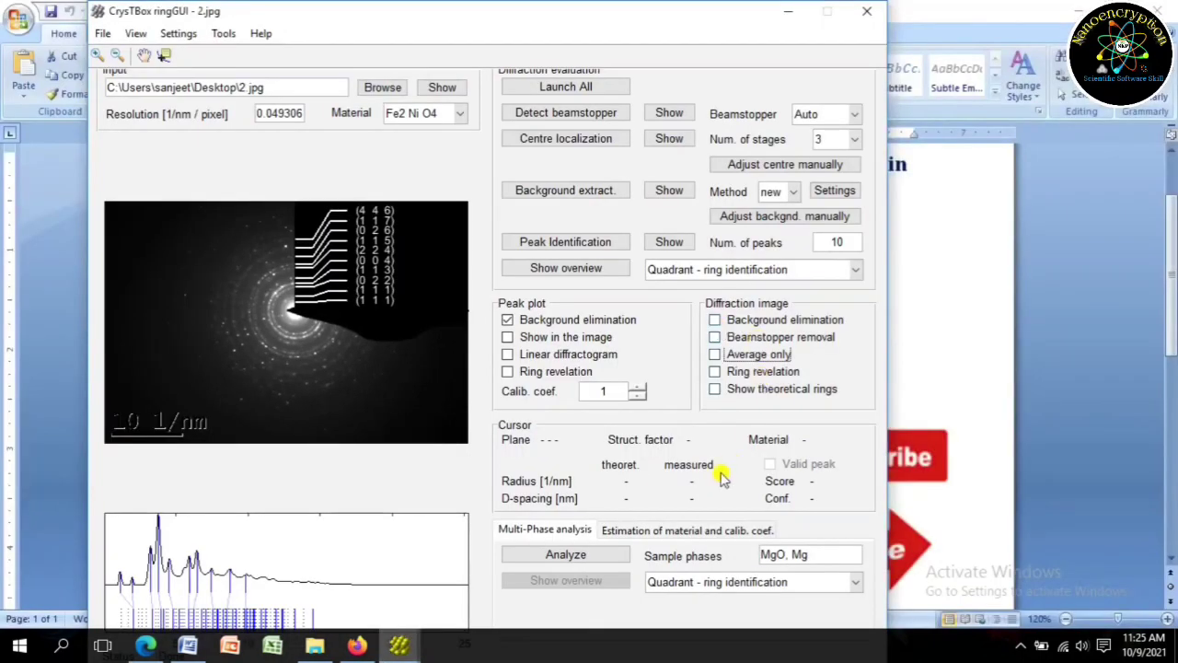
Preview the diffraction image with beamstopper removal and background elimination, clear both options, and show the average only.
left_click(715, 339)
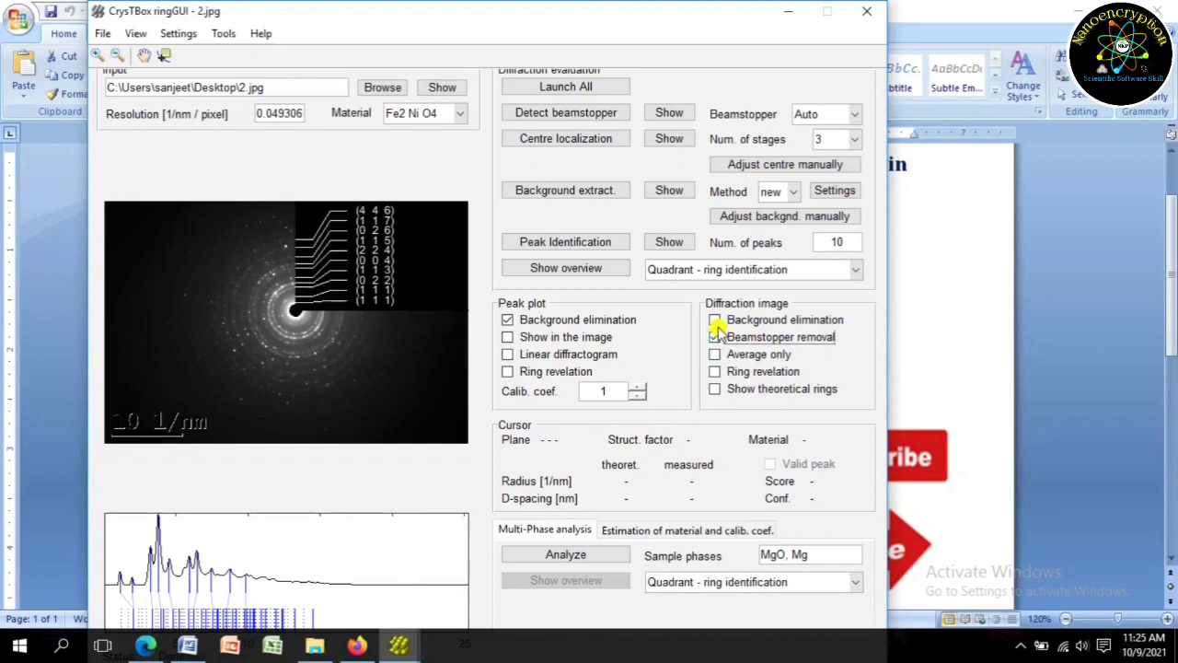
left_click(716, 320)
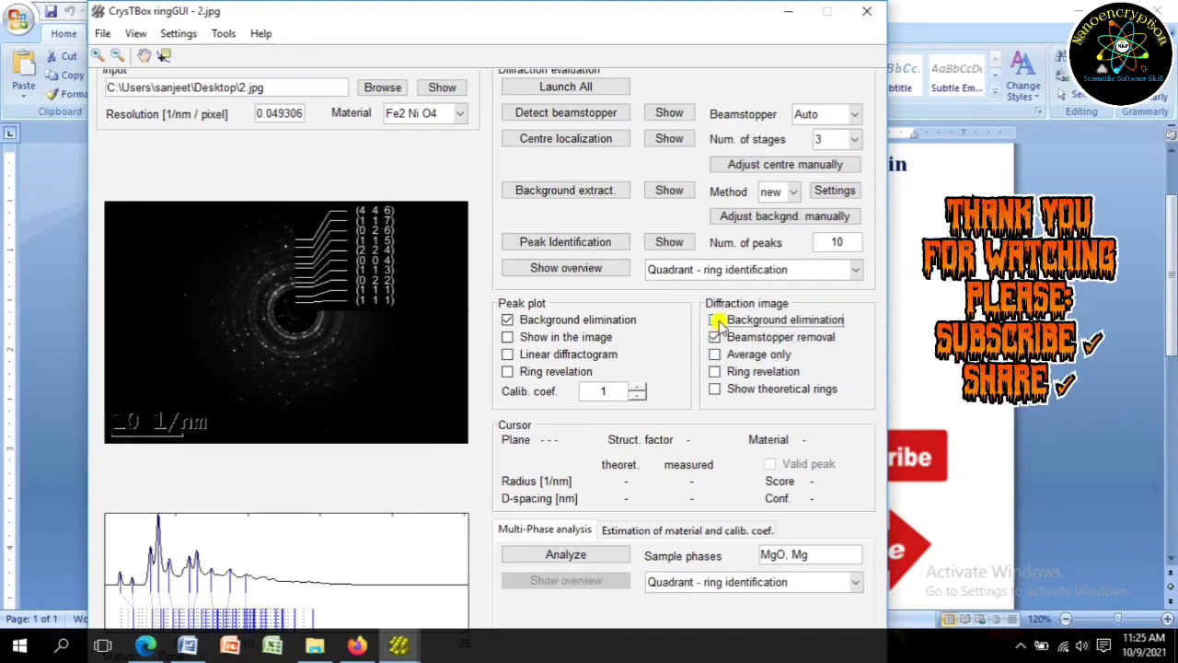
left_click(717, 338)
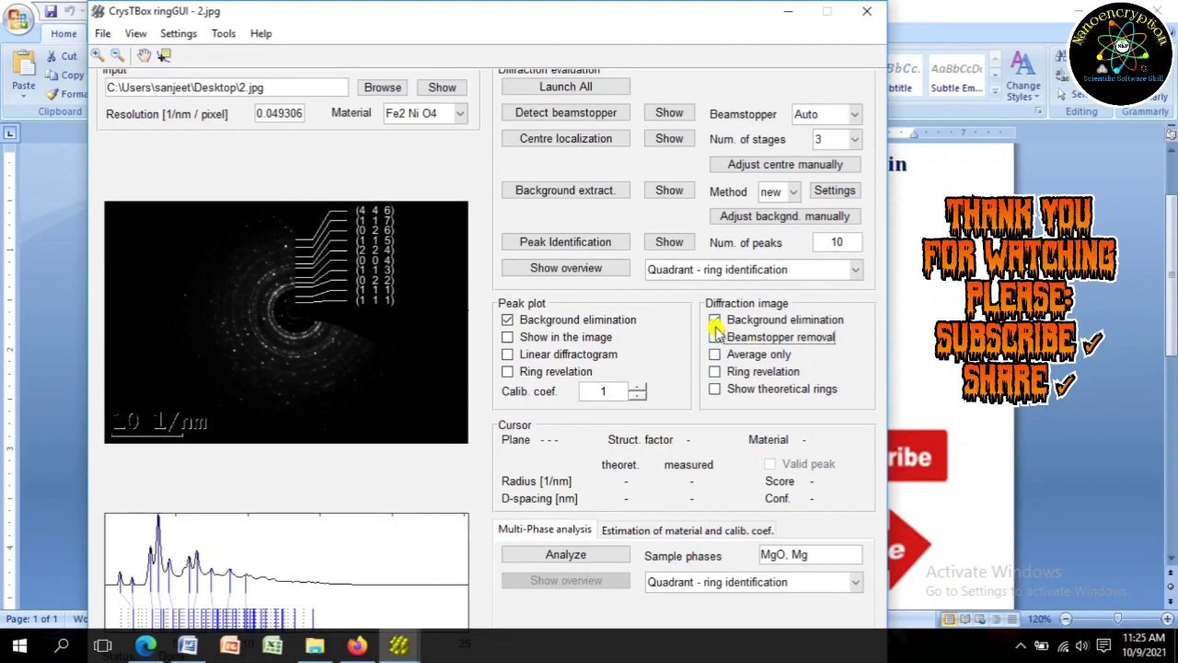
left_click(715, 320)
left_click(715, 354)
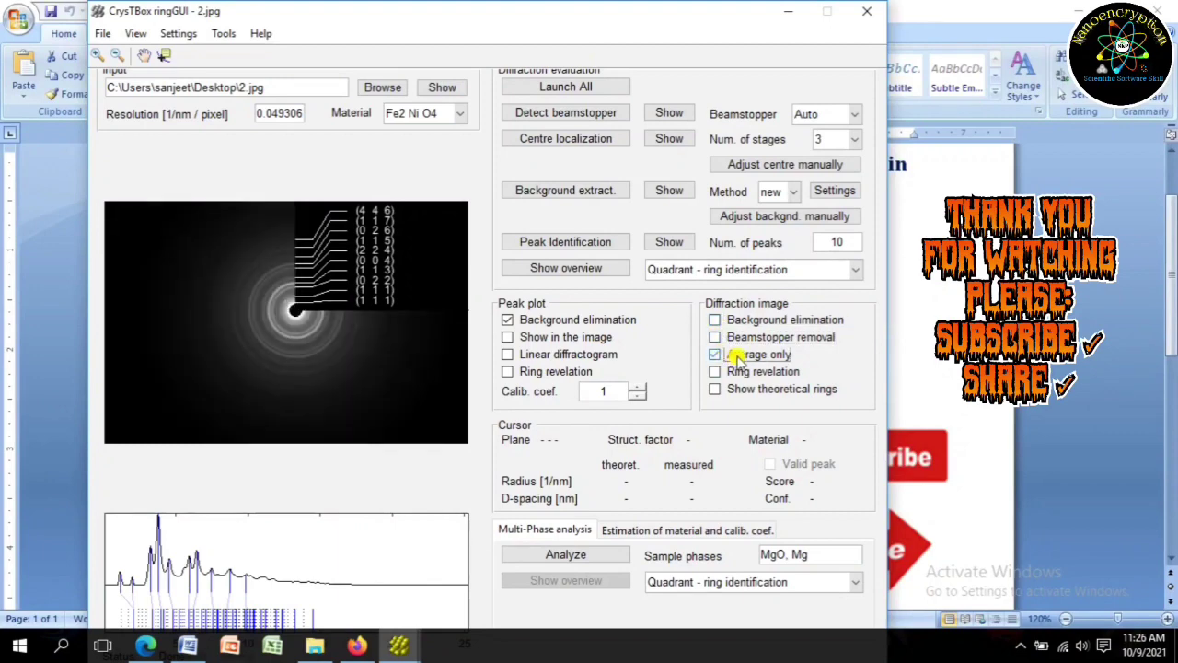